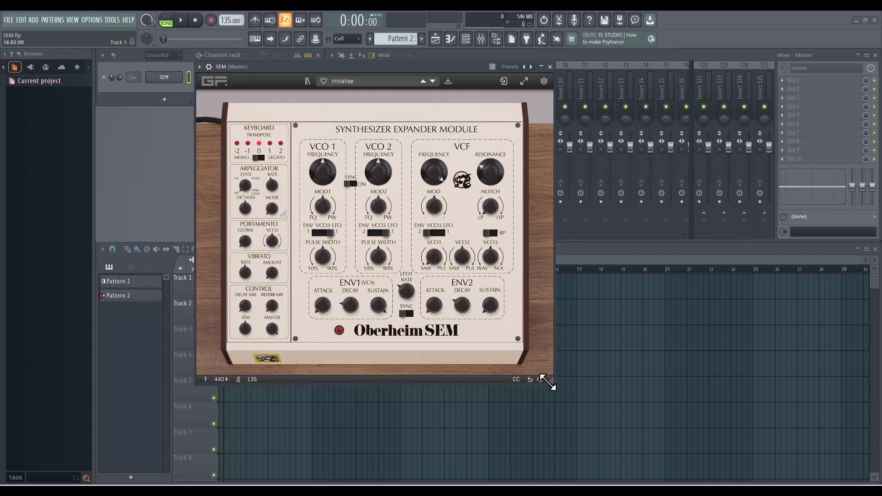
Enlarge the SEM plugin window slightly, extend it to show the rear panel alongside, and return it to the compact view.
{"action": "mouse_move", "coordinate": [546, 381]}
{"action": "left_mouse_down"}
{"action": "mouse_move", "coordinate": [597, 425]}
{"action": "mouse_move", "coordinate": [510, 330]}
{"action": "mouse_move", "coordinate": [586, 402]}
{"action": "mouse_move", "coordinate": [556, 375]}
{"action": "left_mouse_up"}
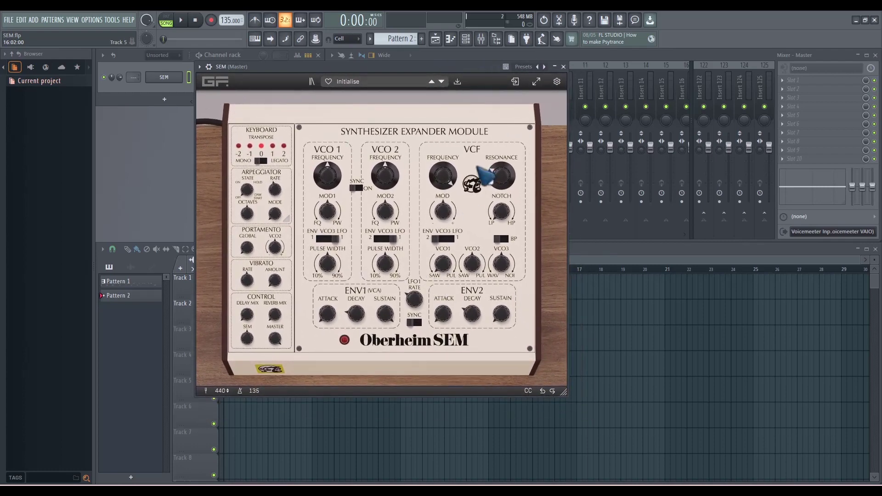
{"action": "left_click", "coordinate": [537, 82]}
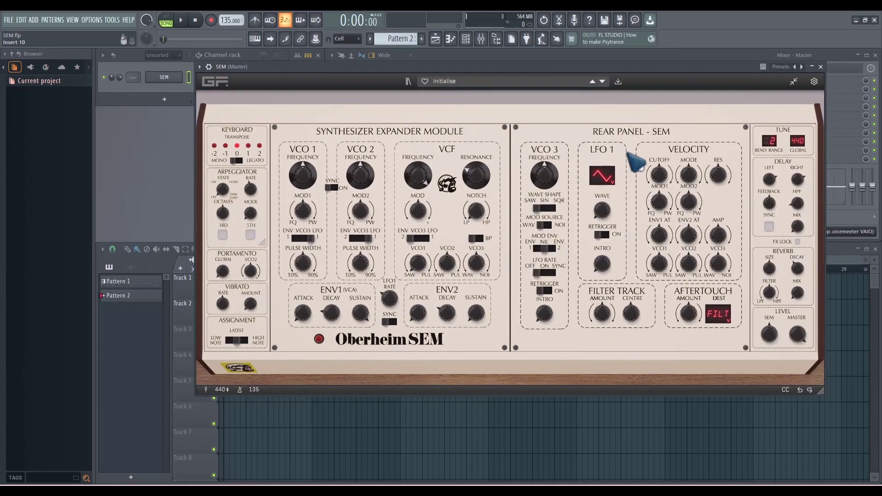
{"action": "left_click", "coordinate": [793, 81]}
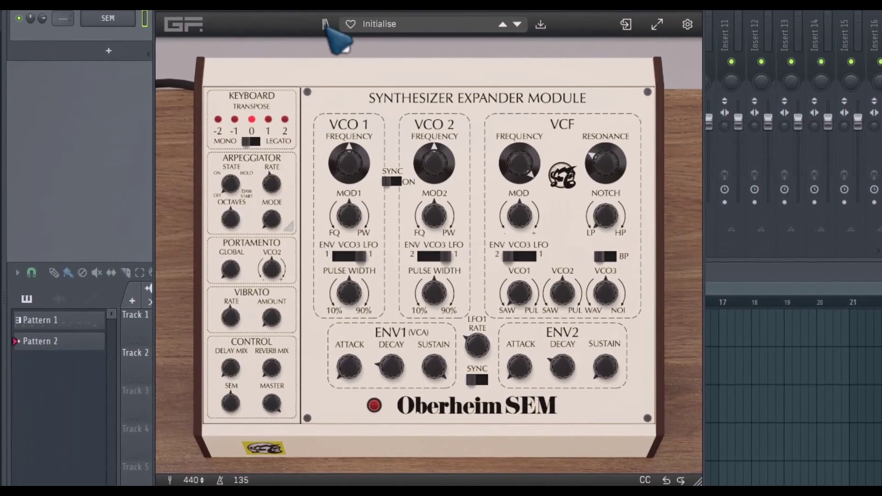
Reset the synth to its initial patch from the patch browser.
{"action": "left_click", "coordinate": [311, 81]}
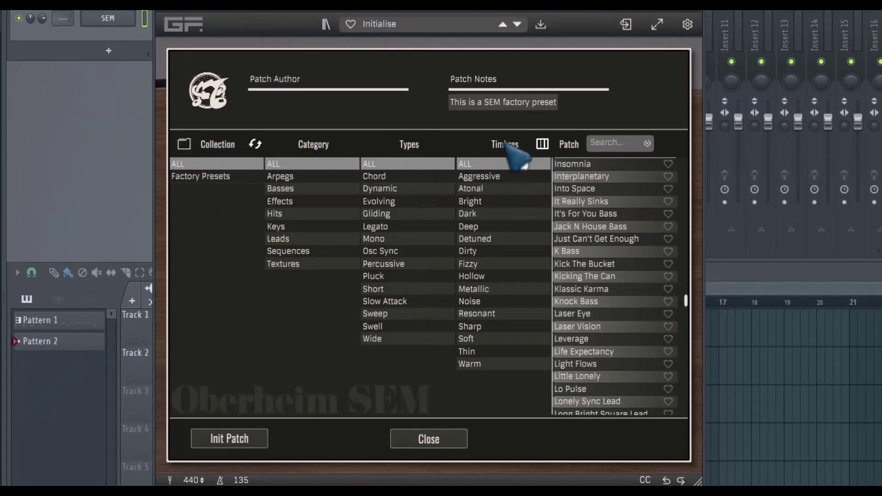
{"action": "left_click", "coordinate": [613, 147]}
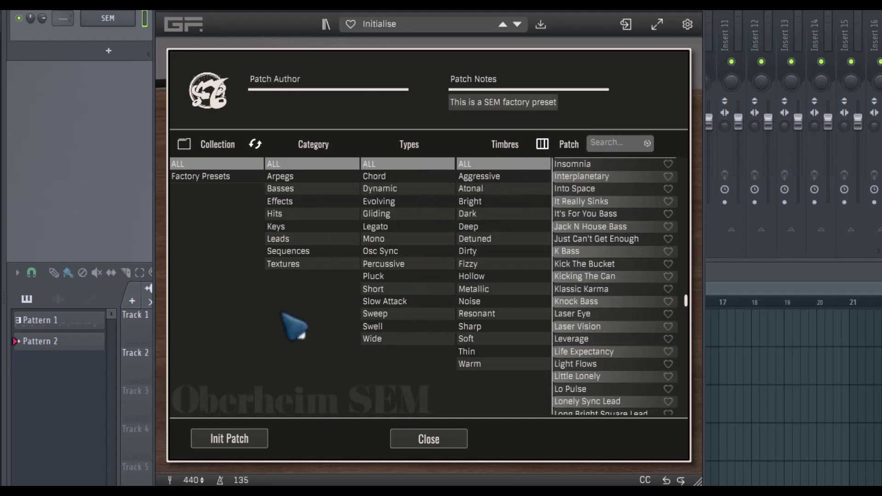
{"action": "left_click", "coordinate": [234, 438]}
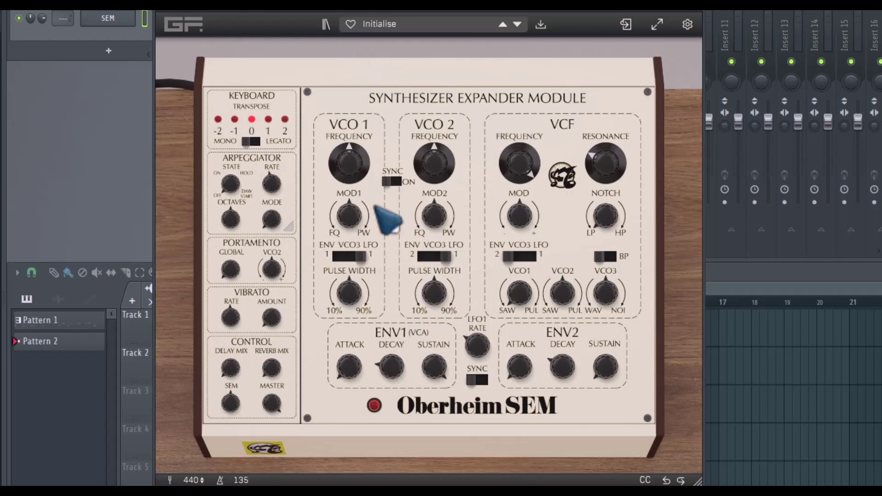
Filter the patch browser to the Effects category and Gliding type, and load the patch Bug In Ur Arse.
{"action": "left_click", "coordinate": [326, 24]}
{"action": "left_click", "coordinate": [325, 23]}
{"action": "left_click", "coordinate": [375, 24]}
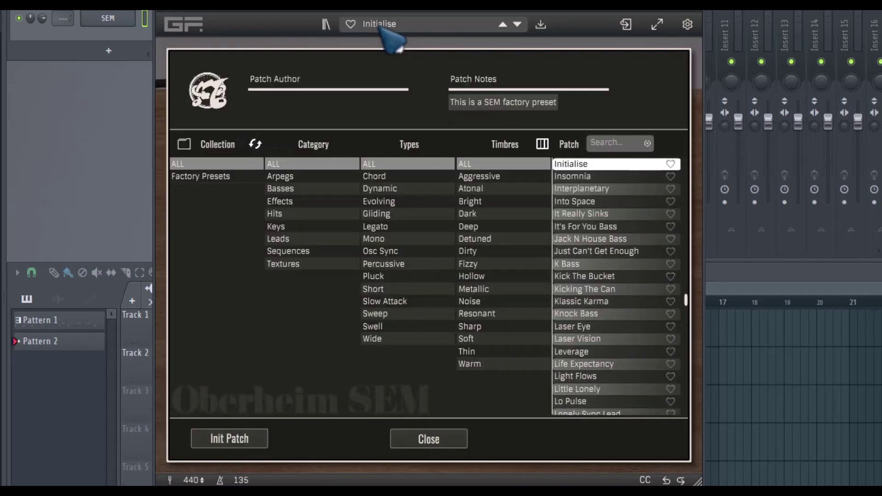
{"action": "left_click", "coordinate": [322, 201]}
{"action": "left_click", "coordinate": [414, 202]}
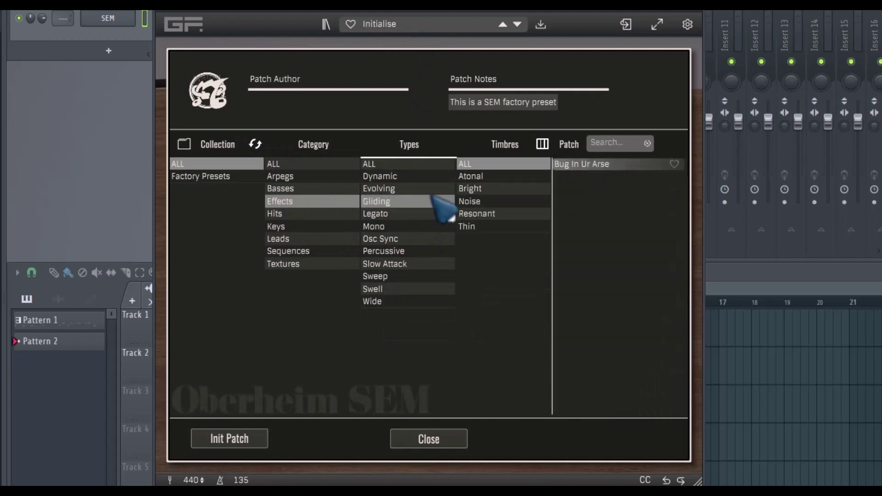
{"action": "left_click", "coordinate": [593, 164]}
{"action": "left_click", "coordinate": [593, 164]}
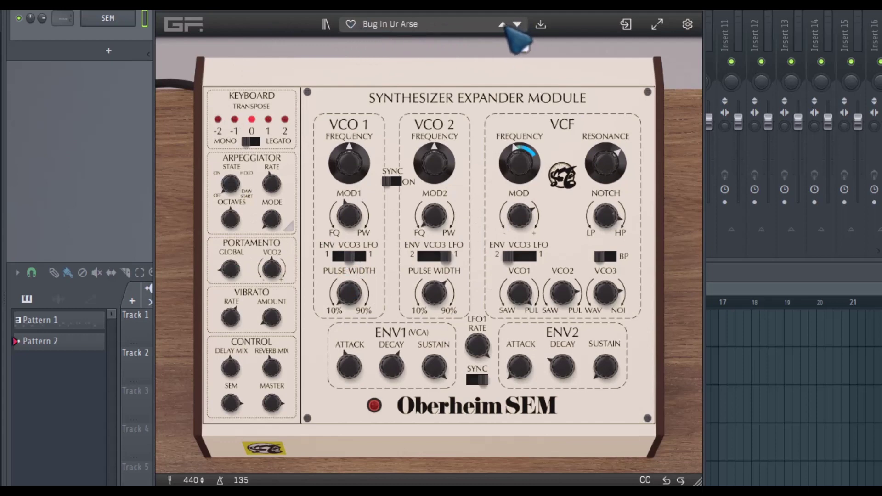
Set the patch browser to the Factory Presets collection with all categories, and close it.
{"action": "left_click", "coordinate": [404, 26]}
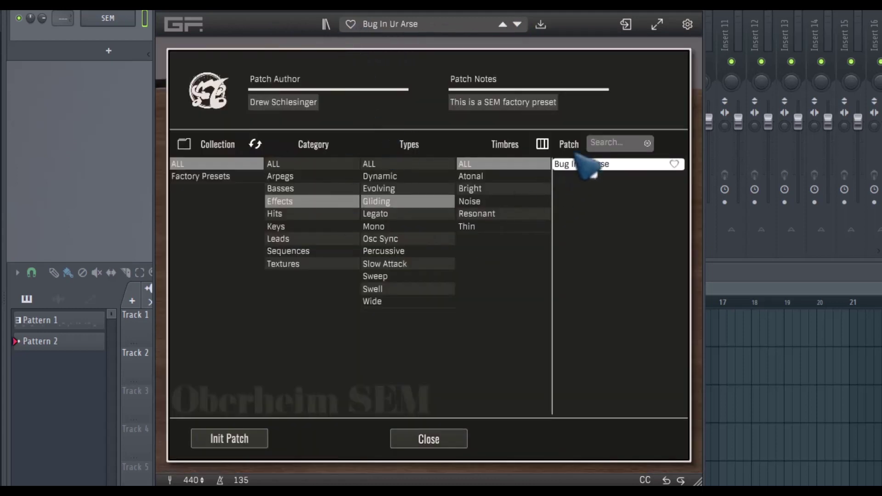
{"action": "left_click", "coordinate": [199, 177]}
{"action": "left_click", "coordinate": [306, 176]}
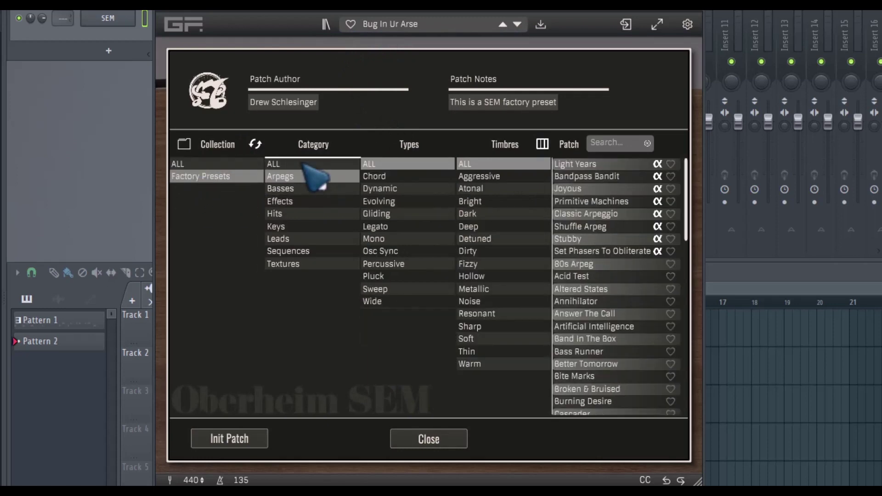
{"action": "left_click", "coordinate": [310, 164]}
{"action": "double_click", "coordinate": [564, 164]}
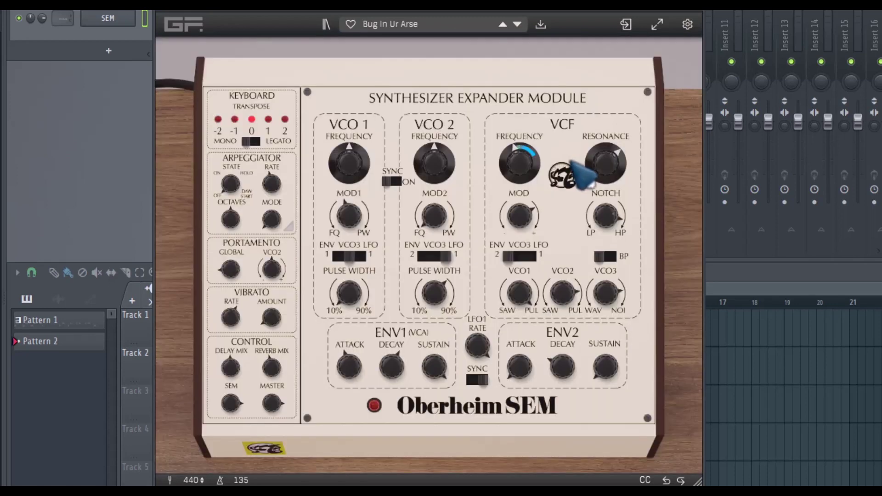
Advance through the patches from Bug In Ur Arse until Cascade is loaded.
{"action": "left_click", "coordinate": [517, 24]}
{"action": "left_click", "coordinate": [517, 24]}
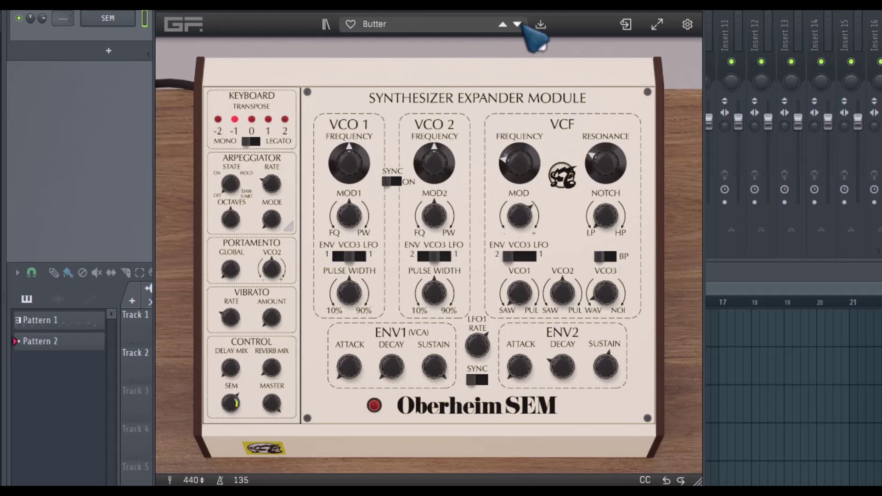
{"action": "left_click", "coordinate": [517, 24]}
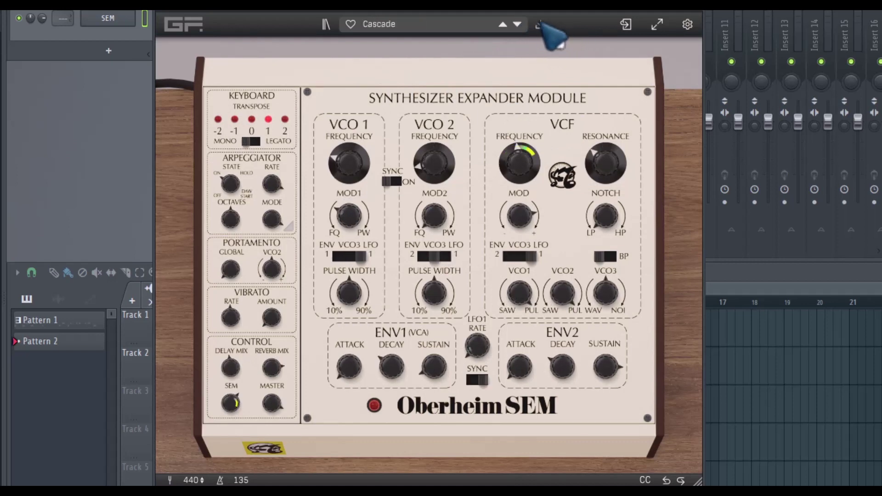
Examine the synth's rear panel and the plugin's settings window, returning to the front panel.
{"action": "left_click", "coordinate": [626, 25]}
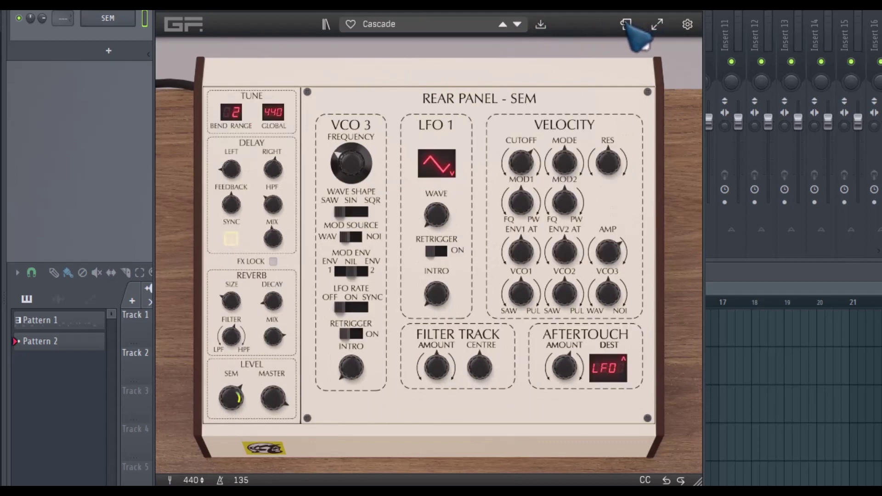
{"action": "left_click", "coordinate": [626, 25]}
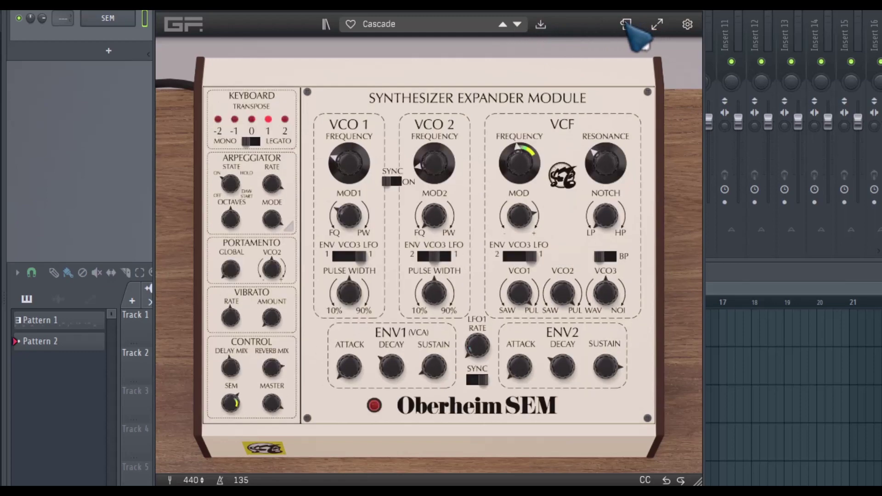
{"action": "left_click", "coordinate": [626, 24]}
{"action": "left_click", "coordinate": [626, 24]}
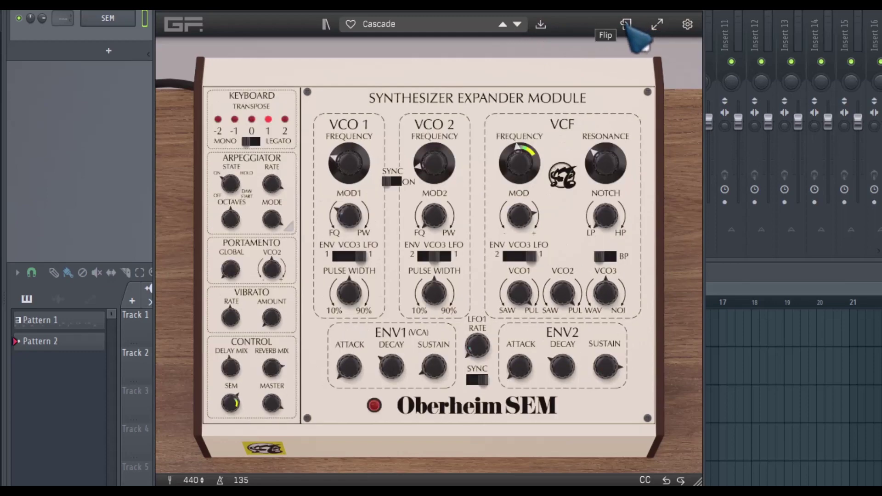
{"action": "left_click", "coordinate": [626, 25]}
{"action": "left_click", "coordinate": [626, 24]}
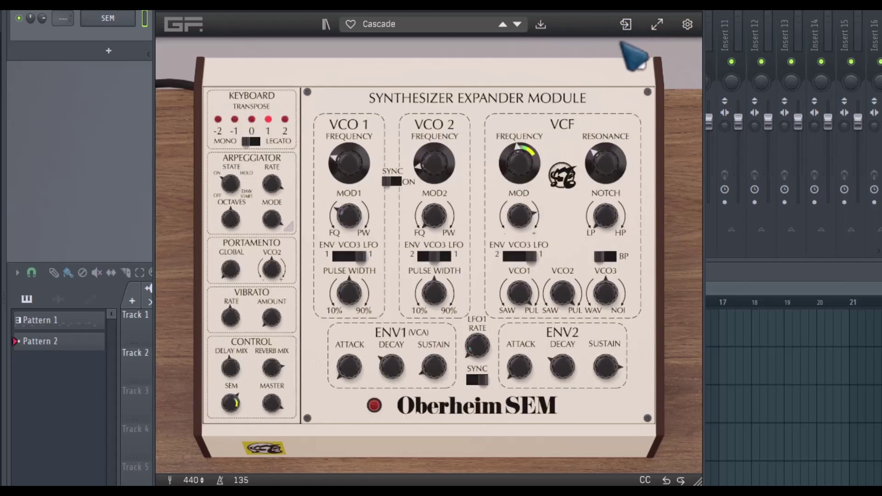
{"action": "left_click", "coordinate": [626, 25]}
{"action": "left_click", "coordinate": [627, 24]}
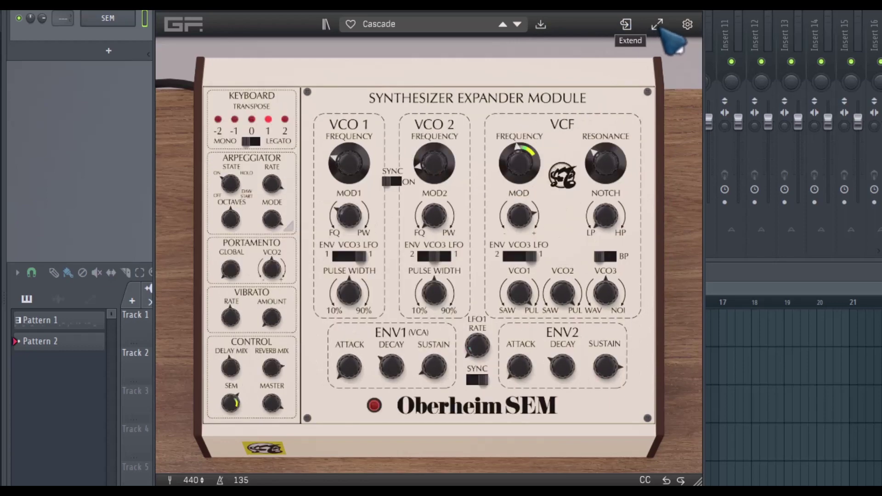
{"action": "left_click", "coordinate": [688, 24]}
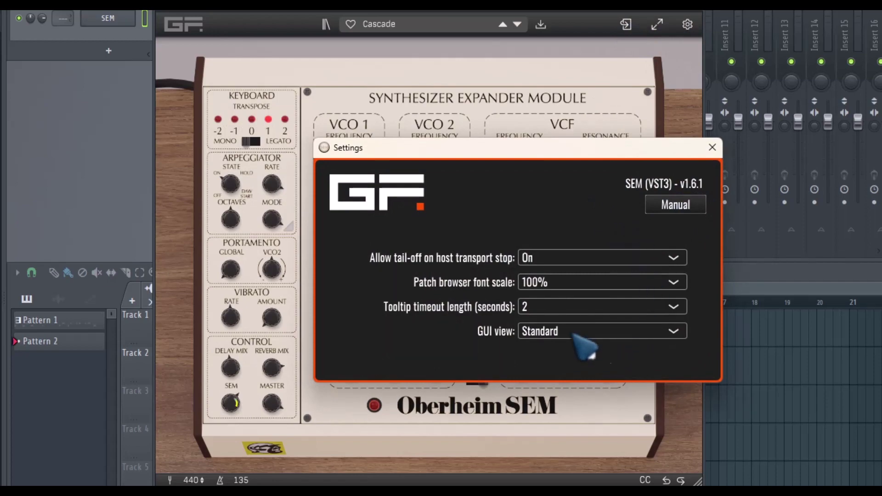
{"action": "left_click", "coordinate": [713, 148]}
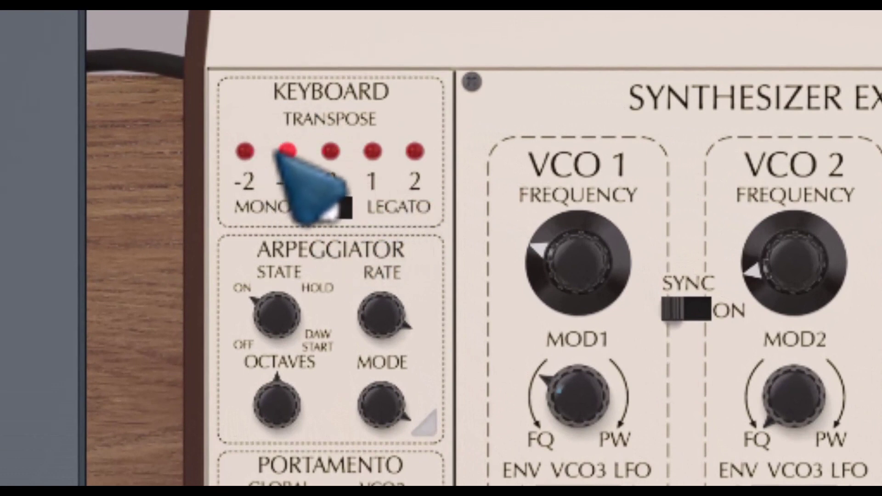
Try the keyboard transpose positions 2, -1, -2 and 1, and set the transpose to 0.
{"action": "left_click", "coordinate": [416, 153]}
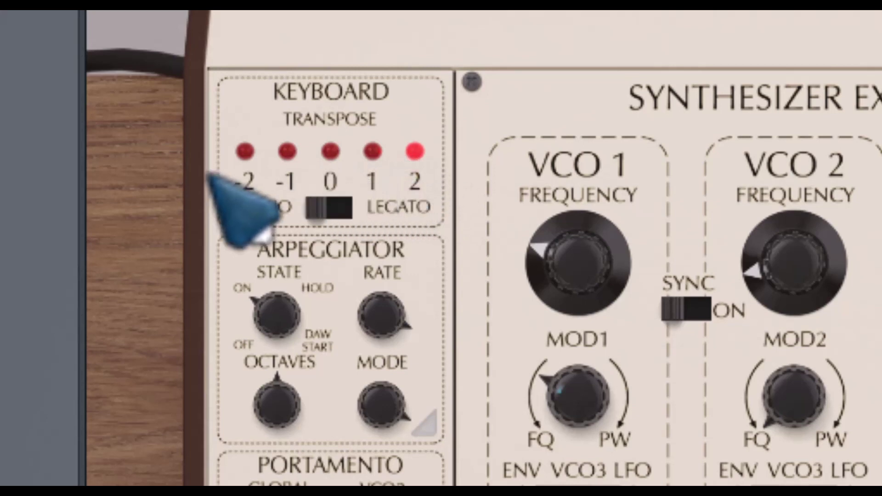
{"action": "left_click", "coordinate": [288, 152]}
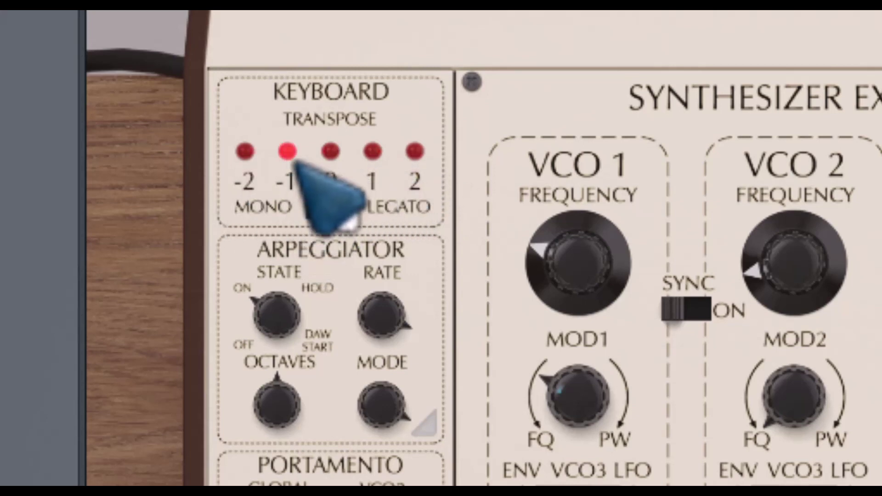
{"action": "left_click", "coordinate": [246, 154]}
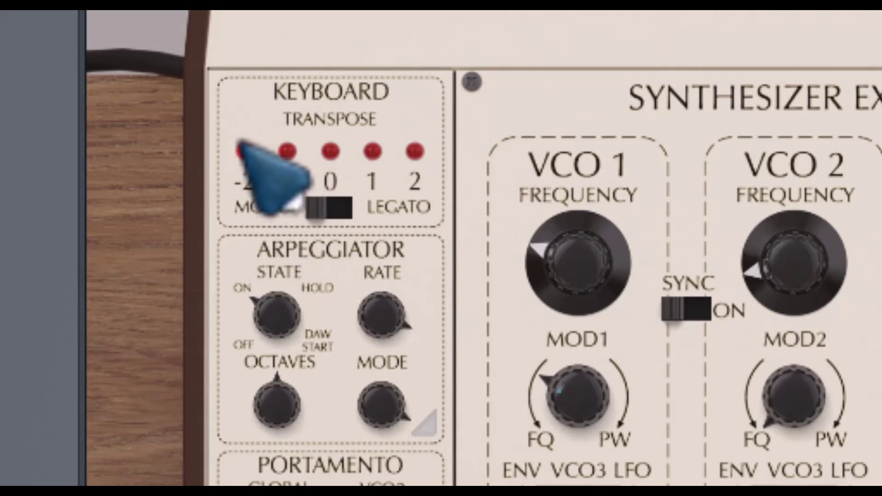
{"action": "left_click", "coordinate": [373, 153]}
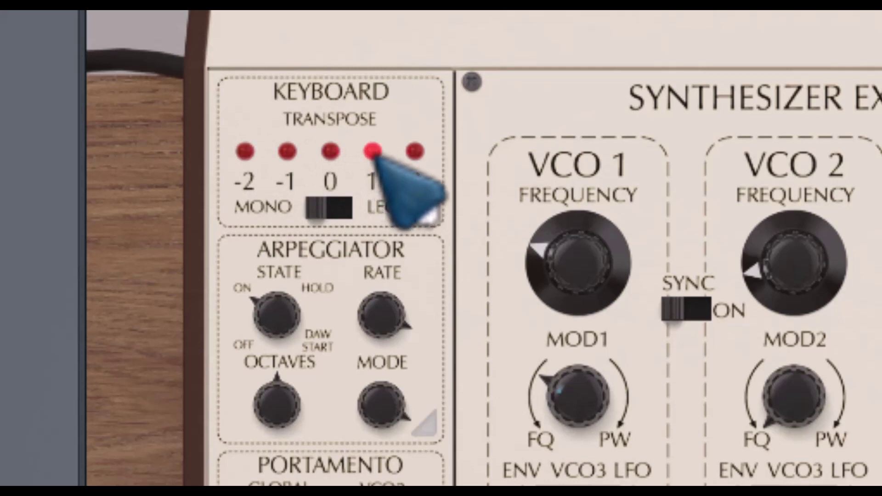
{"action": "left_click", "coordinate": [415, 150]}
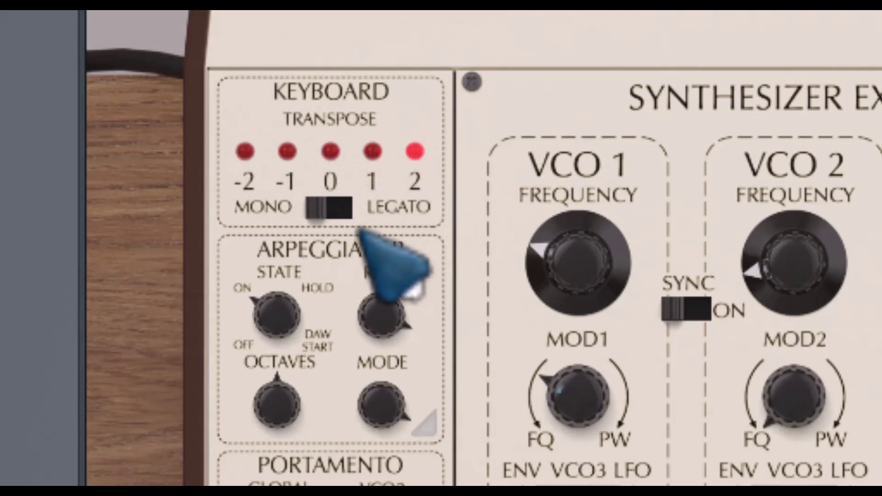
{"action": "left_click", "coordinate": [331, 151]}
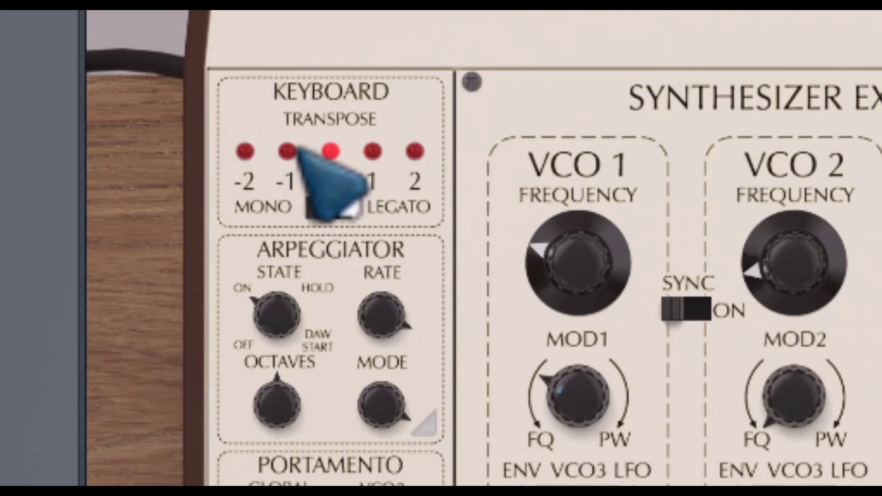
Toggle the keyboard mode between Mono and Legato, leaving it on Legato.
{"action": "left_click", "coordinate": [352, 203]}
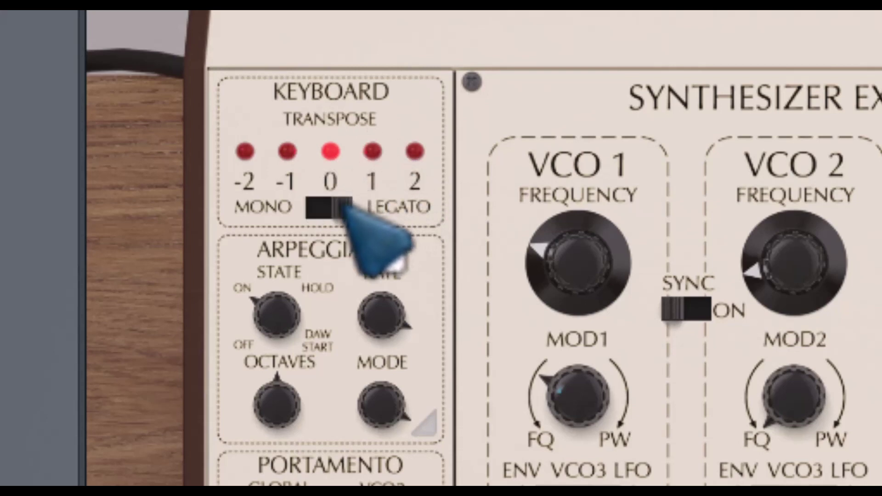
{"action": "left_click", "coordinate": [316, 204]}
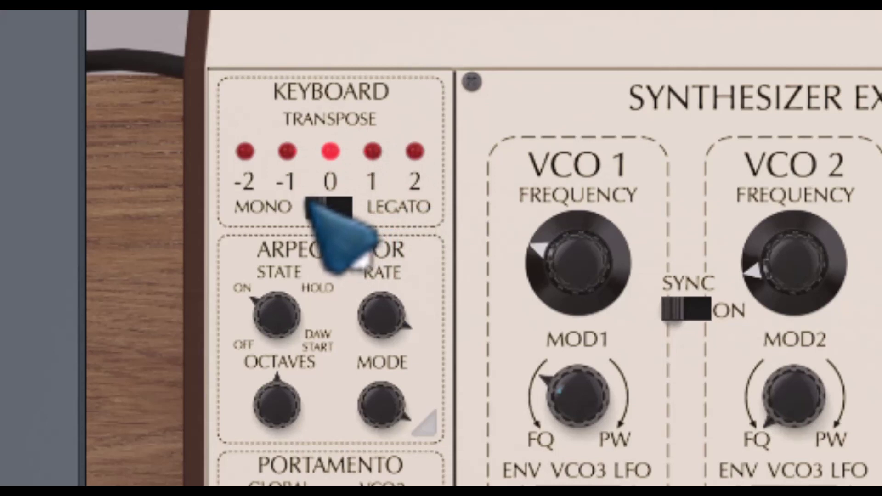
{"action": "left_click", "coordinate": [317, 204]}
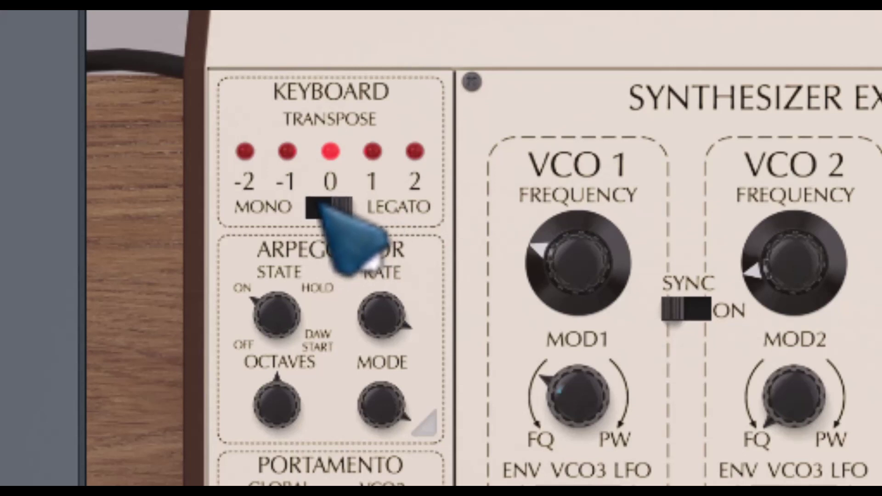
{"action": "left_click", "coordinate": [331, 208]}
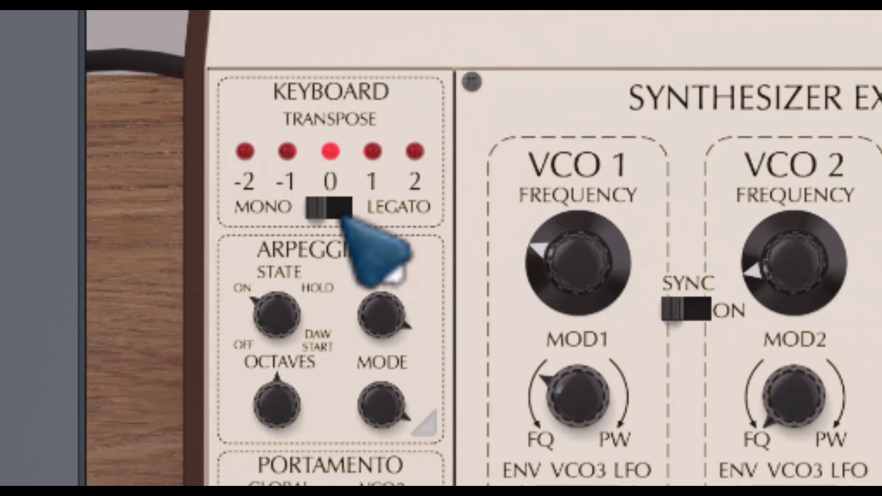
{"action": "left_click", "coordinate": [340, 215]}
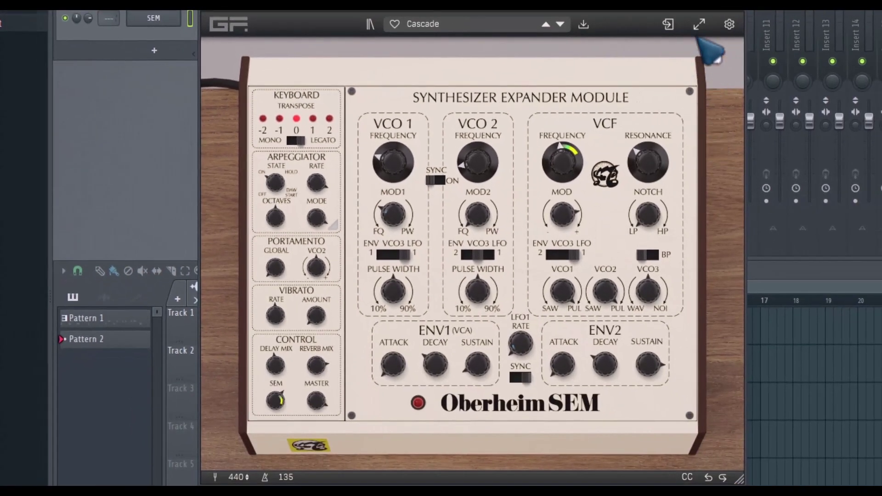
Extend the synth to its full panel view and set the note assignment switch to Latest.
{"action": "left_click", "coordinate": [699, 26]}
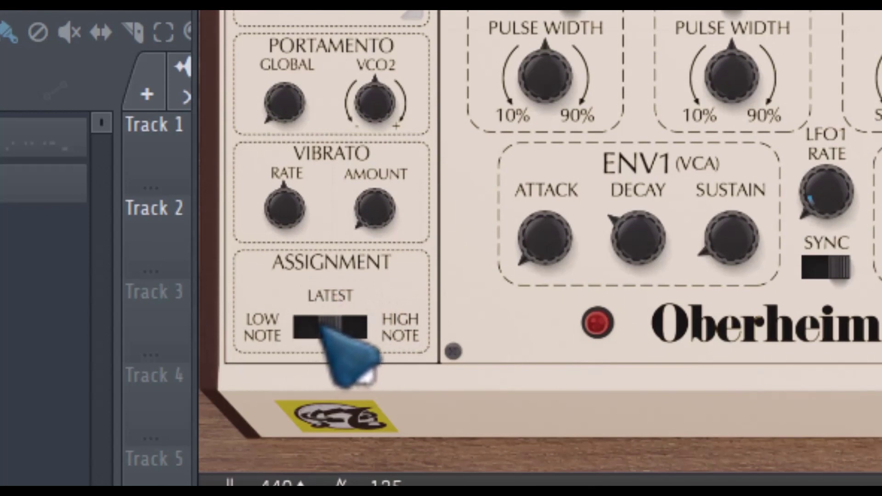
{"action": "mouse_move", "coordinate": [338, 328]}
{"action": "left_mouse_down"}
{"action": "mouse_move", "coordinate": [355, 336]}
{"action": "mouse_move", "coordinate": [341, 332]}
{"action": "left_mouse_up"}
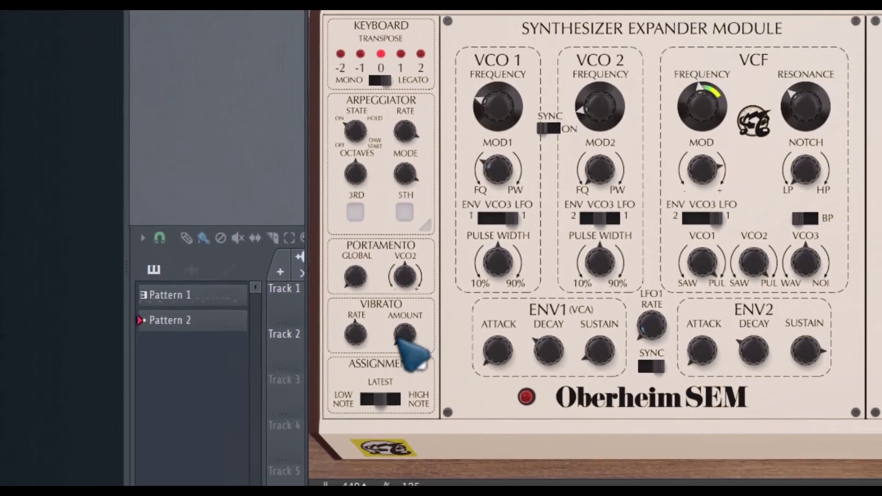
{"action": "mouse_move", "coordinate": [384, 404]}
{"action": "left_mouse_down"}
{"action": "mouse_move", "coordinate": [351, 403]}
{"action": "mouse_move", "coordinate": [384, 403]}
{"action": "left_mouse_up"}
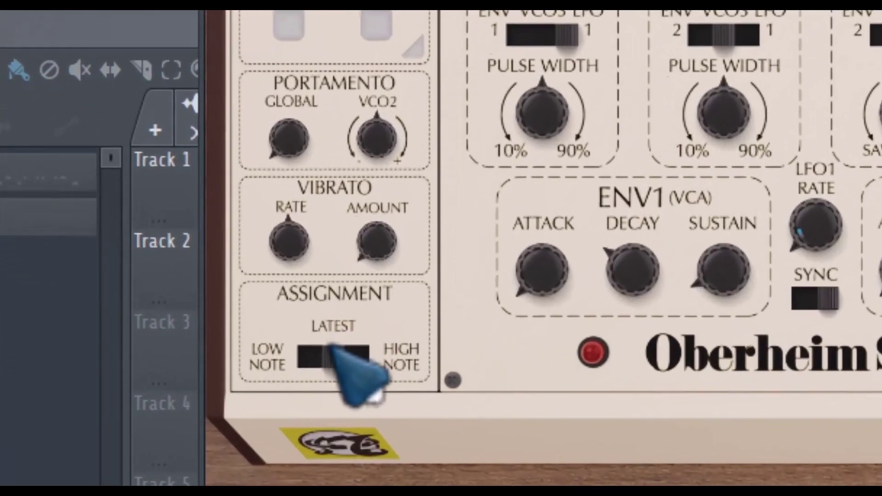
Try the note assignment switch on Low Note and High Note, and return it to Latest.
{"action": "left_click", "coordinate": [362, 400]}
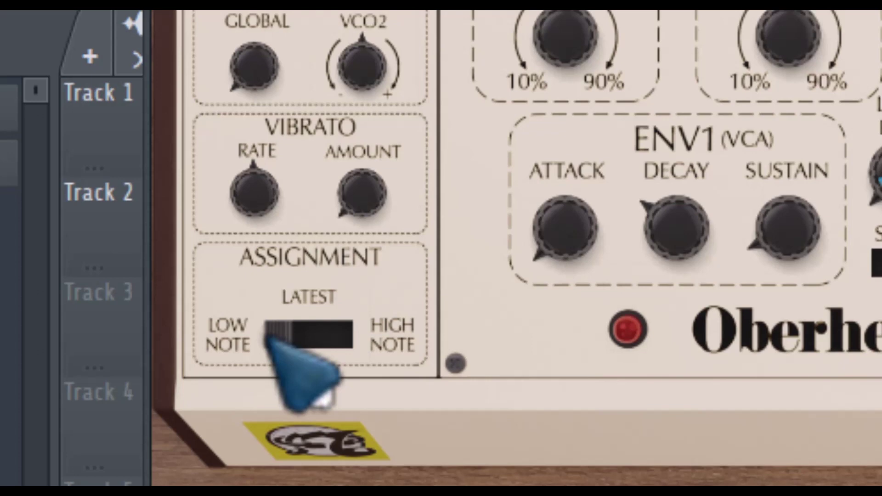
{"action": "left_click_drag", "start_coordinate": [267, 338], "coordinate": [429, 346]}
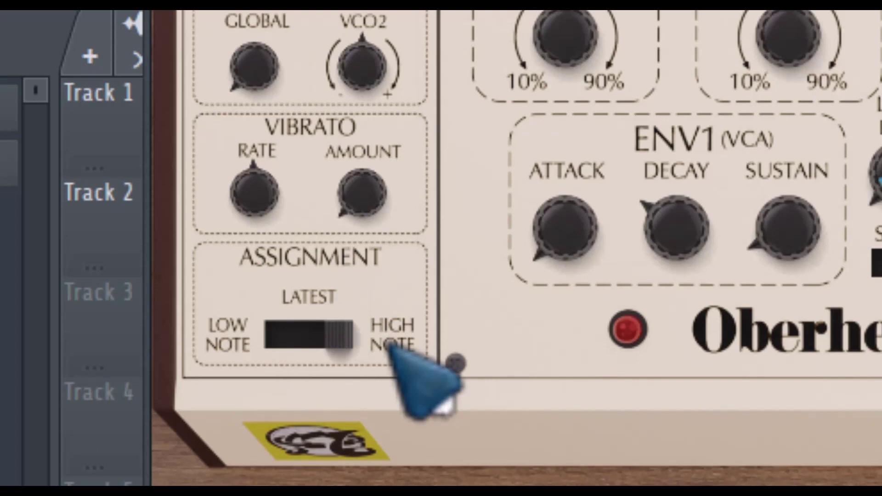
{"action": "left_click_drag", "start_coordinate": [350, 335], "coordinate": [306, 322]}
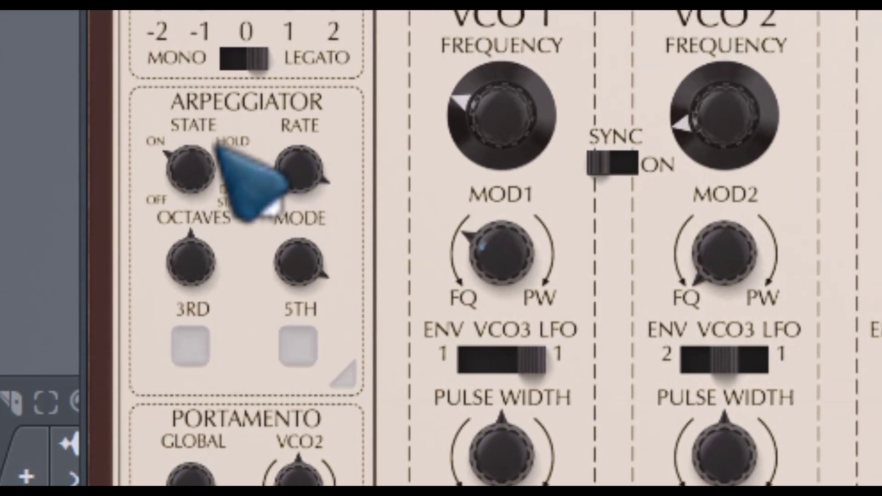
Try the arpeggiator states Off, On, Hold and DAW Start, and leave the state on Hold.
{"action": "left_click_drag", "start_coordinate": [214, 158], "coordinate": [174, 332]}
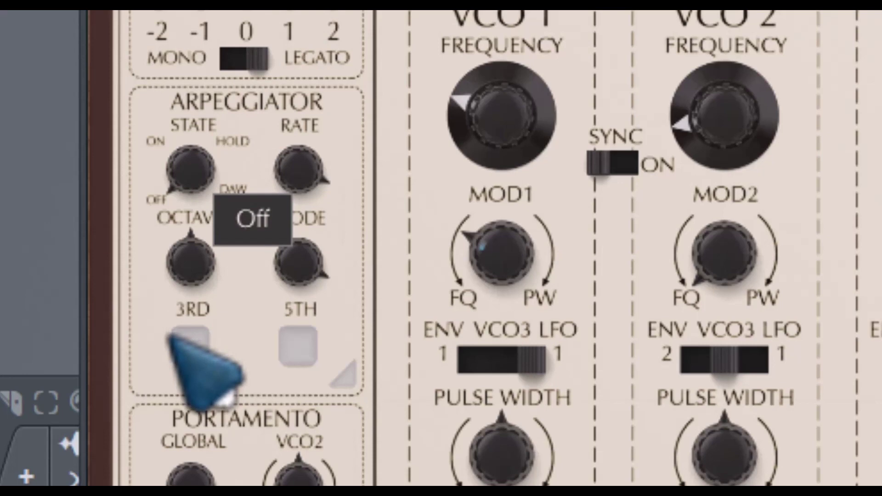
{"action": "left_click_drag", "start_coordinate": [170, 336], "coordinate": [193, 163]}
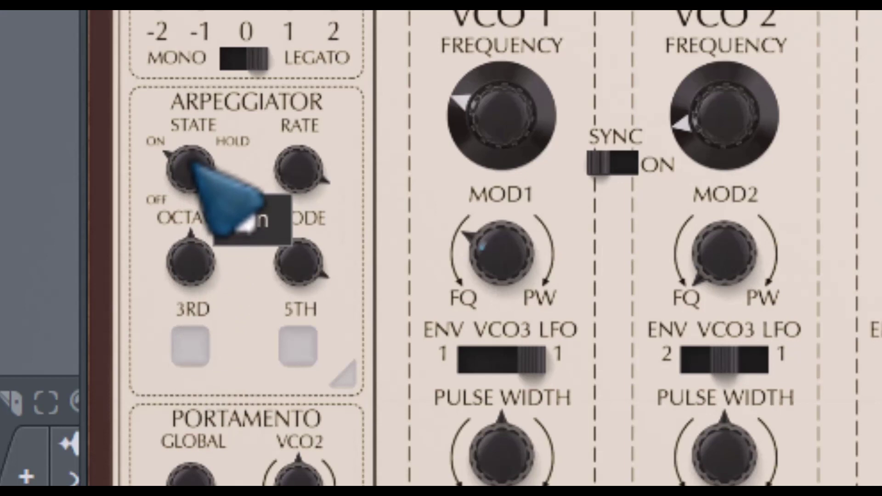
{"action": "left_click_drag", "start_coordinate": [193, 163], "coordinate": [226, 83]}
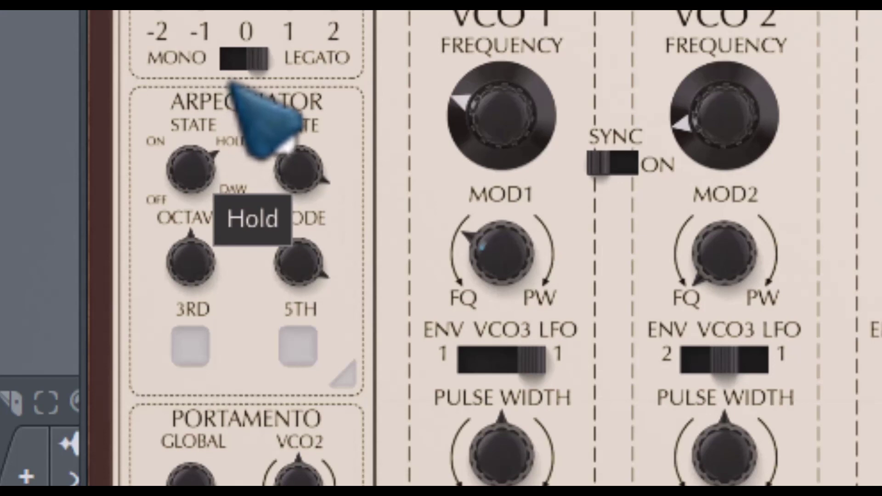
{"action": "left_click_drag", "start_coordinate": [193, 184], "coordinate": [212, 86]}
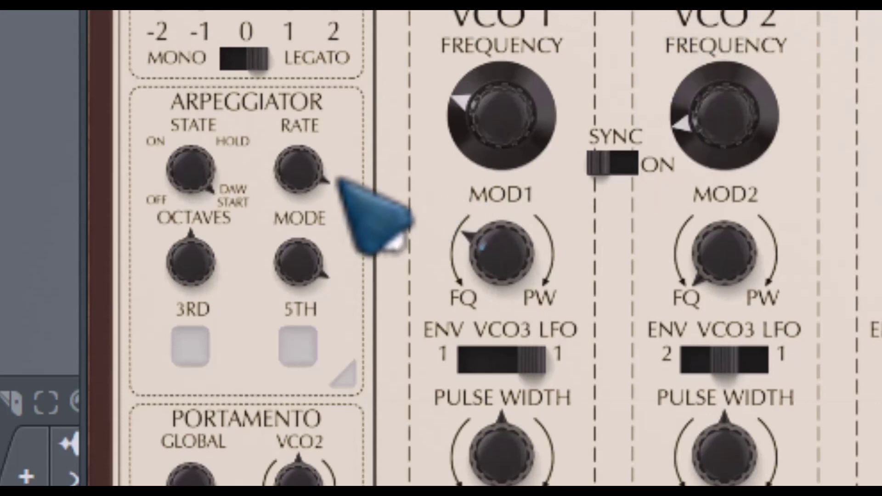
{"action": "left_click_drag", "start_coordinate": [212, 176], "coordinate": [212, 232]}
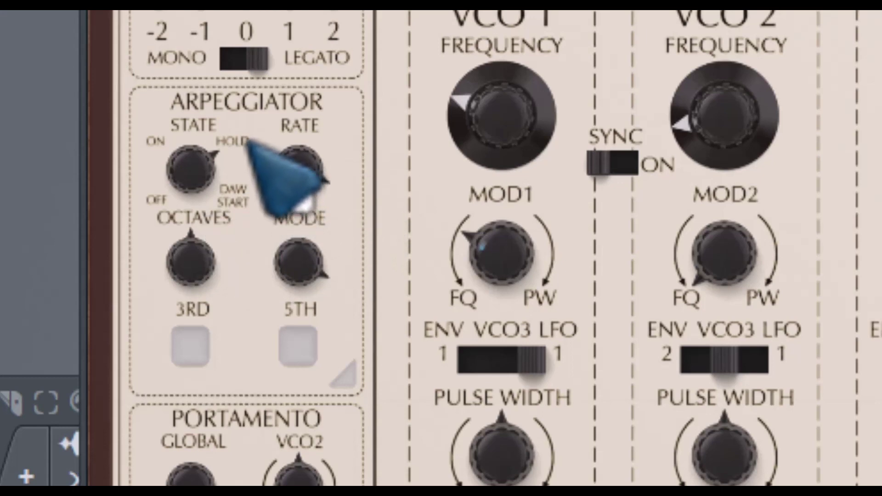
Slow down the arpeggiator rate and sweep the arpeggiator's octaves control, returning the octaves to the middle setting.
{"action": "left_click", "coordinate": [312, 166]}
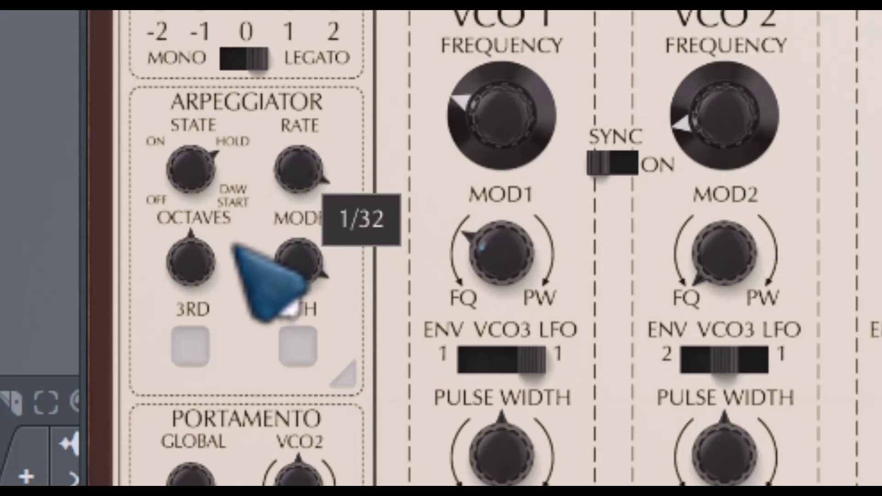
{"action": "left_click_drag", "start_coordinate": [235, 247], "coordinate": [212, 243]}
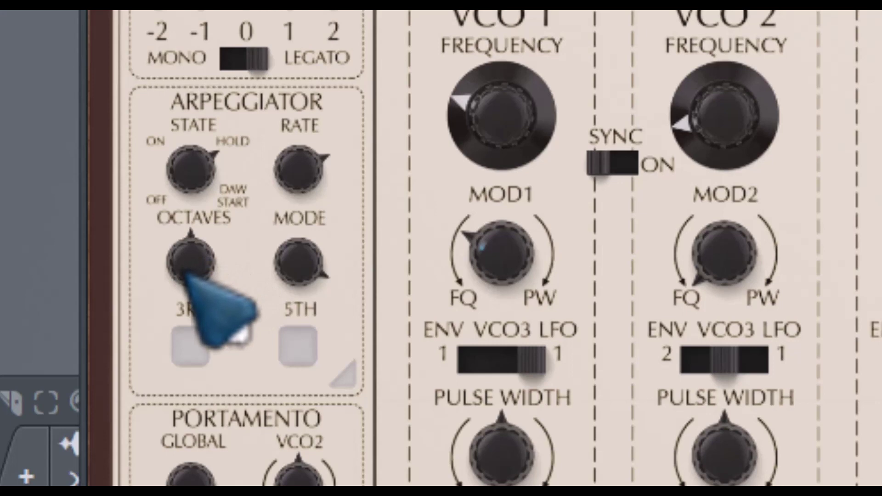
{"action": "left_click_drag", "start_coordinate": [198, 281], "coordinate": [265, 11]}
{"action": "left_click_drag", "start_coordinate": [274, 100], "coordinate": [218, 272]}
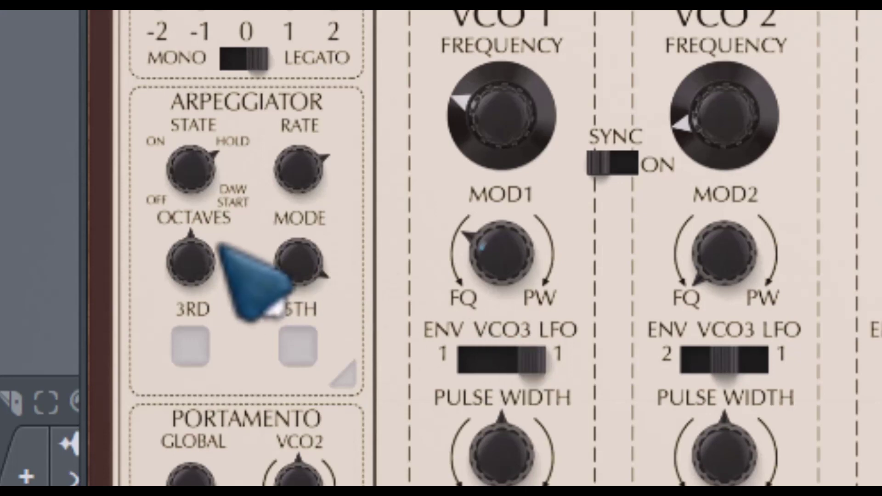
Sweep the arpeggiator mode from its lowest setting through Up and the following modes to the last one.
{"action": "left_click_drag", "start_coordinate": [298, 268], "coordinate": [317, 490]}
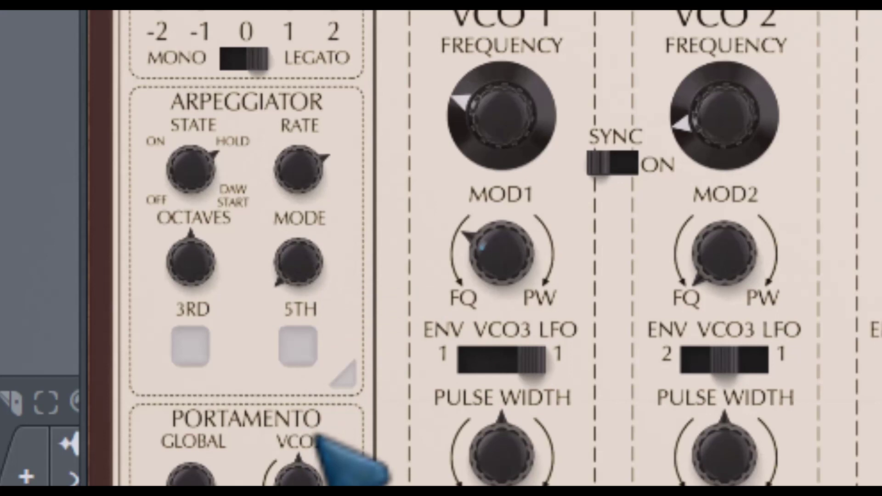
{"action": "left_click_drag", "start_coordinate": [295, 275], "coordinate": [292, 240]}
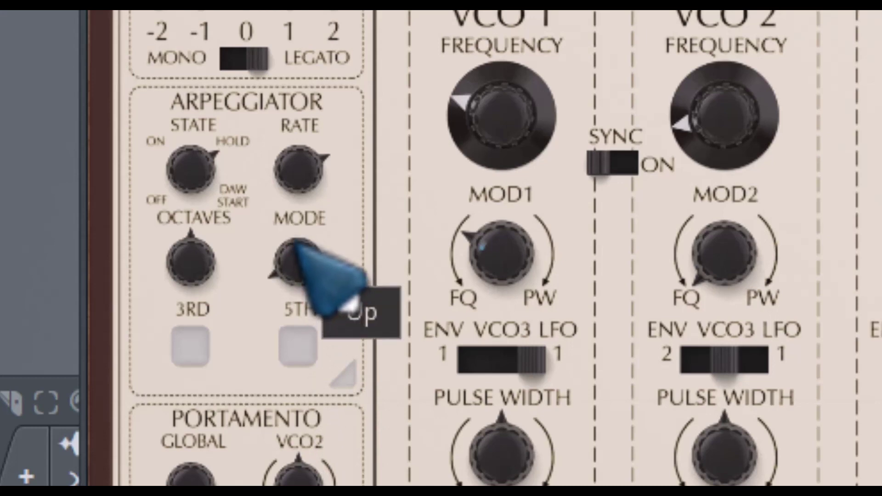
{"action": "left_click_drag", "start_coordinate": [294, 238], "coordinate": [305, 232]}
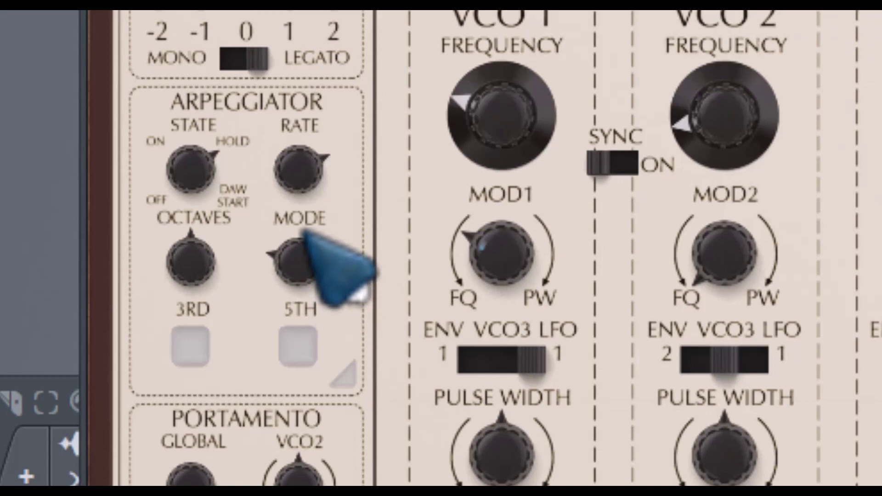
{"action": "left_click_drag", "start_coordinate": [313, 269], "coordinate": [316, 239]}
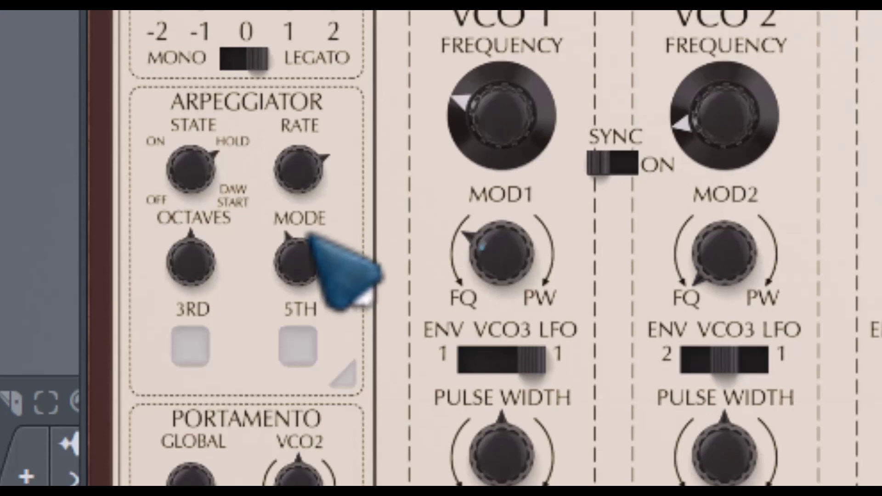
{"action": "left_click_drag", "start_coordinate": [315, 271], "coordinate": [320, 227]}
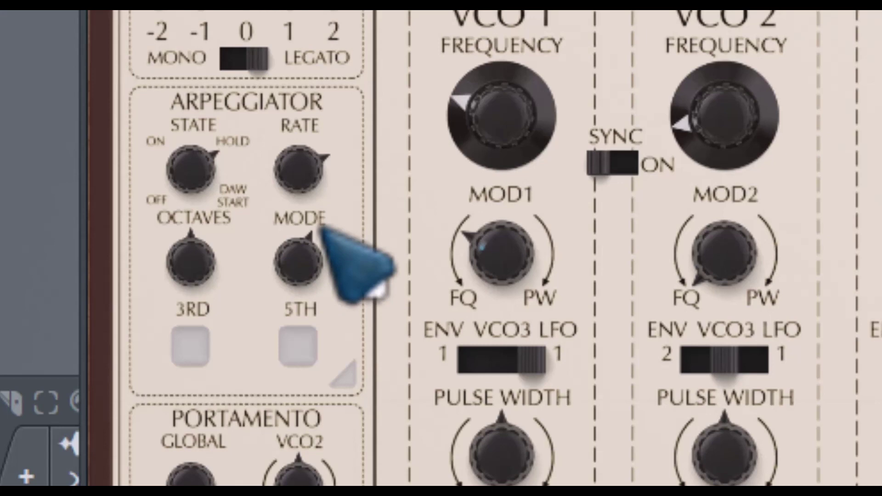
{"action": "scroll", "coordinate": [304, 240], "scroll_direction": "up", "scroll_amount": 1}
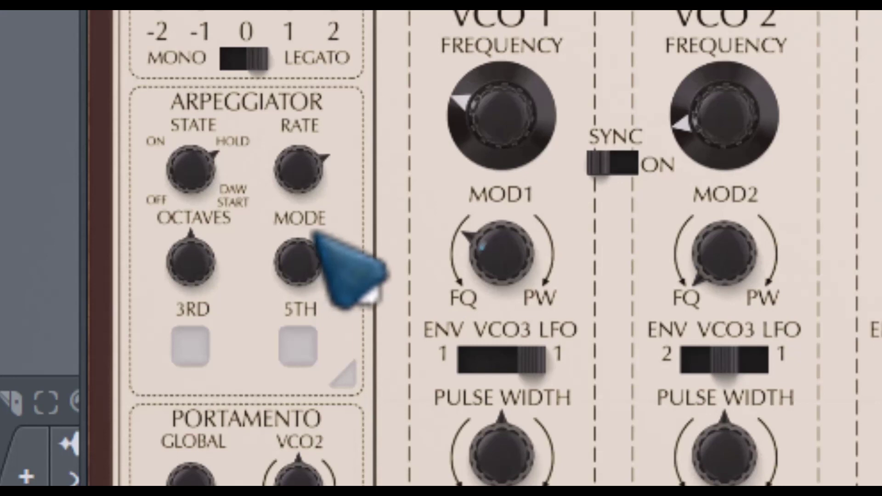
{"action": "mouse_move", "coordinate": [315, 230]}
{"action": "left_mouse_down"}
{"action": "mouse_move", "coordinate": [284, 261]}
{"action": "mouse_move", "coordinate": [300, 218]}
{"action": "mouse_move", "coordinate": [294, 222]}
{"action": "mouse_move", "coordinate": [325, 172]}
{"action": "mouse_move", "coordinate": [329, 216]}
{"action": "mouse_move", "coordinate": [321, 226]}
{"action": "left_mouse_up"}
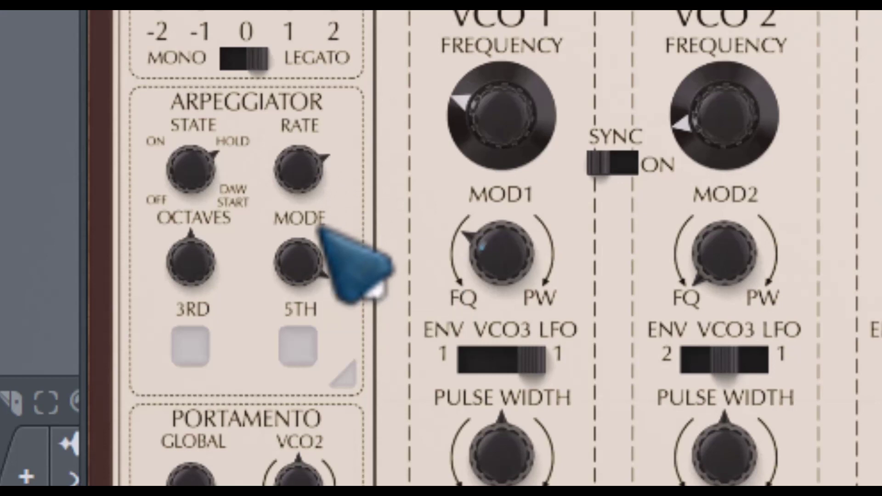
{"action": "left_click_drag", "start_coordinate": [317, 258], "coordinate": [324, 224]}
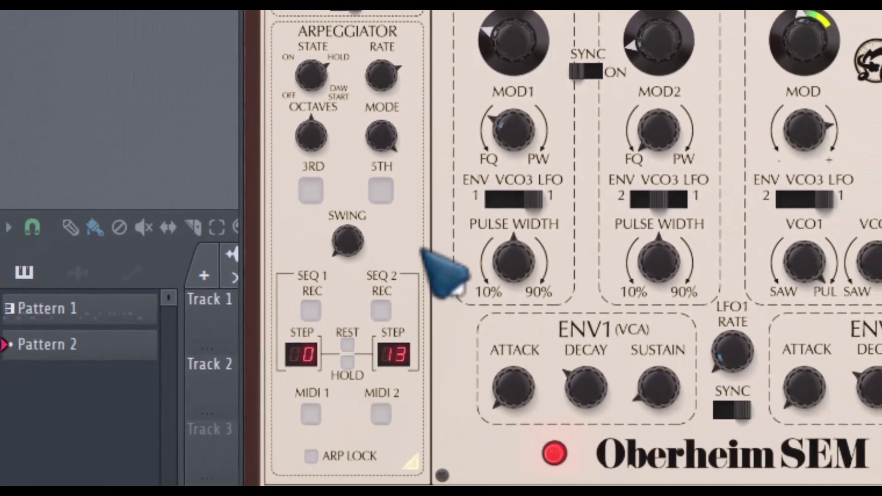
Try the arpeggiator's 3RD interval option and increase its swing amount.
{"action": "left_click", "coordinate": [310, 198]}
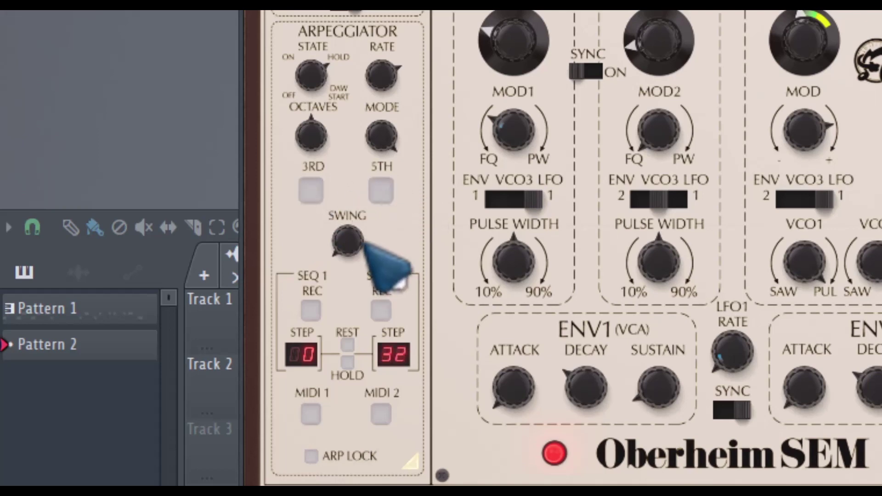
{"action": "left_click_drag", "start_coordinate": [341, 240], "coordinate": [322, 299]}
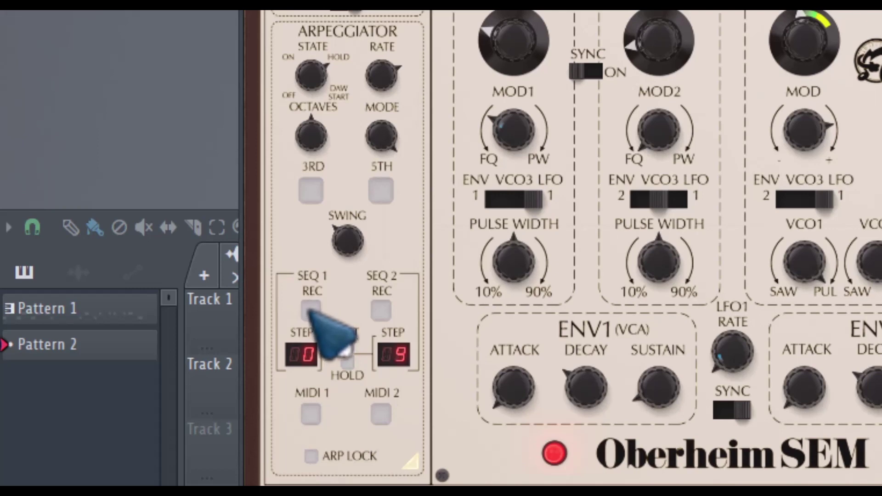
Record a five-step sequence into SEQ 1 using the notes C, F, A and G, and end the recording.
{"action": "left_click", "coordinate": [311, 309]}
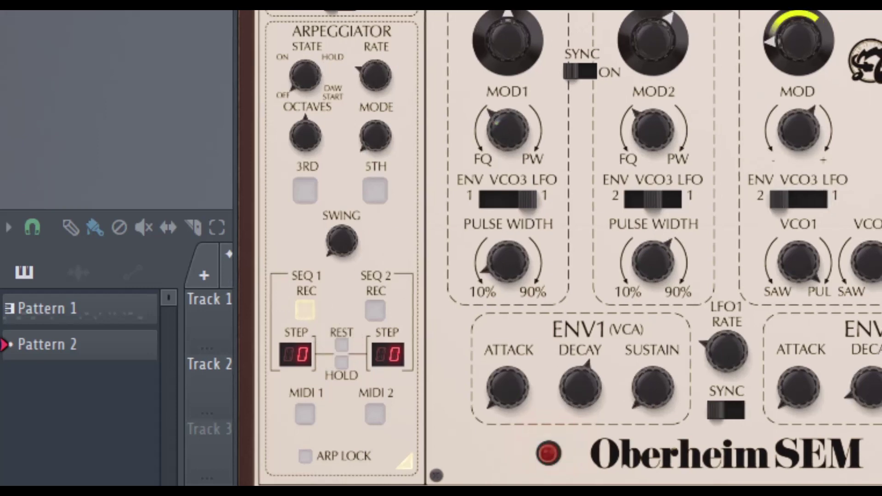
{"action": "key", "text": "c"}
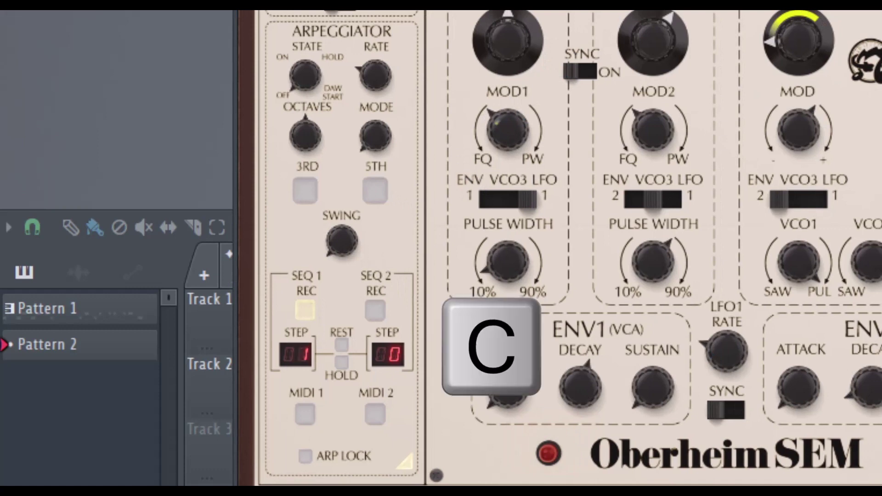
{"action": "key", "text": "f"}
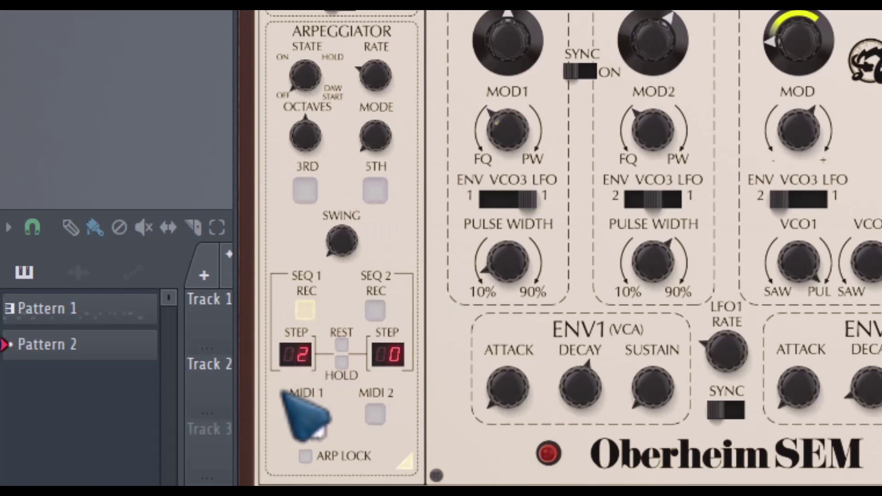
{"action": "key", "text": "a"}
{"action": "key", "text": "g"}
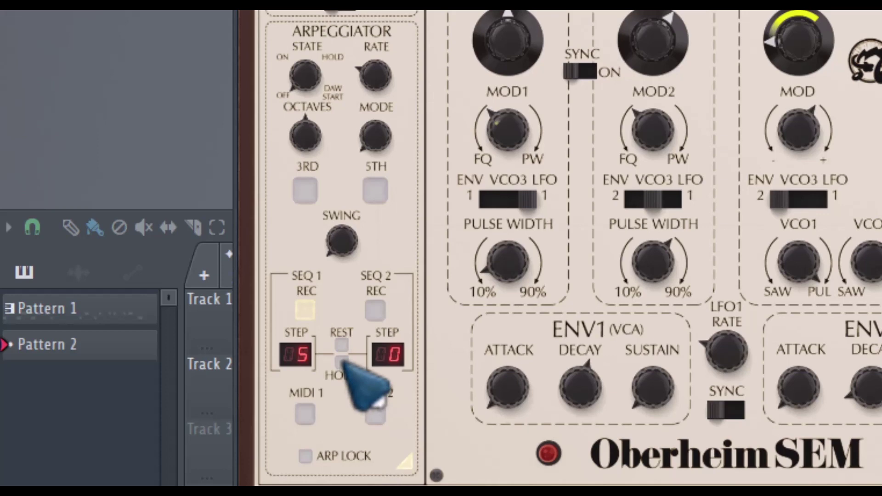
{"action": "left_click", "coordinate": [304, 311]}
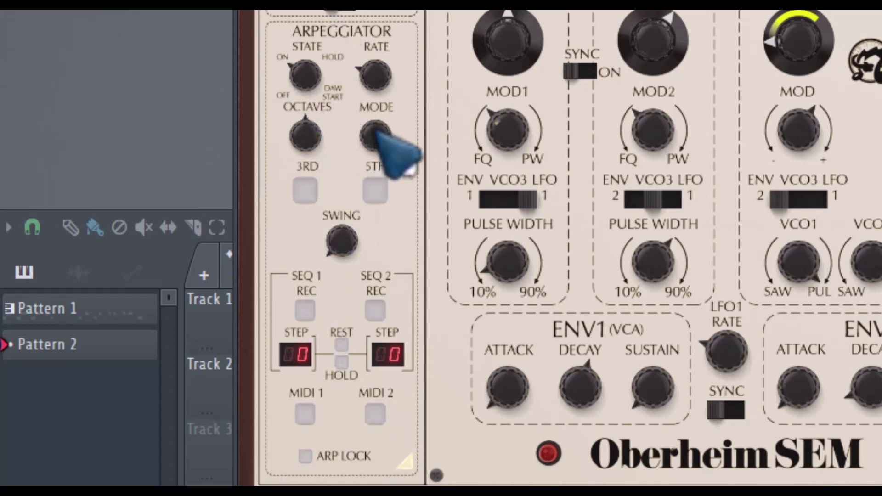
Try the arpeggiator state on Hold and Off with the recorded sequence, set it to DAW Start, and start the host's playback.
{"action": "mouse_move", "coordinate": [380, 136]}
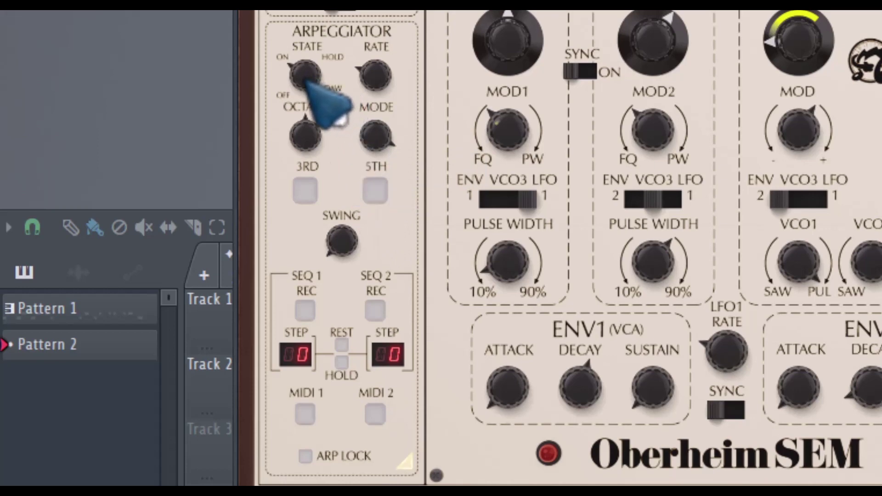
{"action": "left_click_drag", "start_coordinate": [309, 78], "coordinate": [316, 37]}
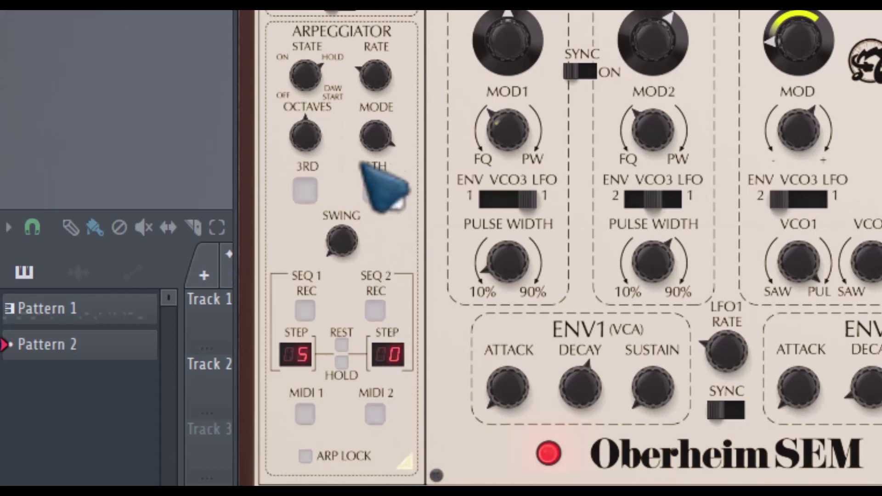
{"action": "left_click_drag", "start_coordinate": [316, 69], "coordinate": [338, 101]}
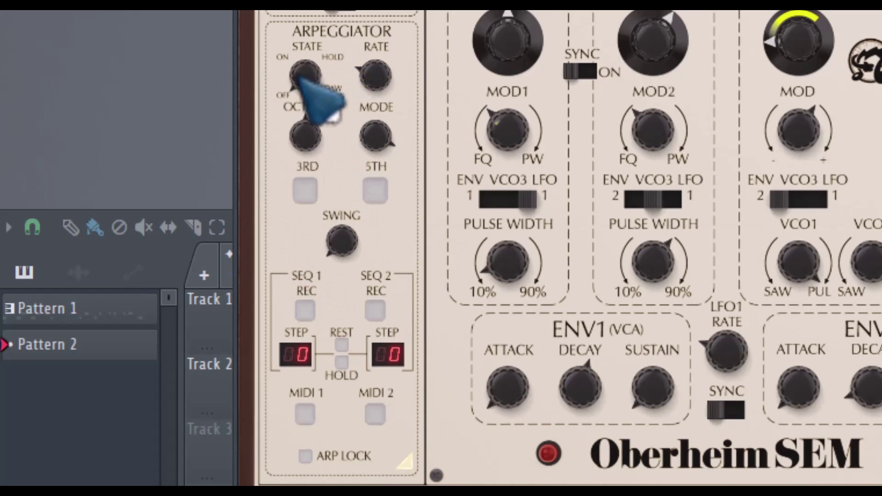
{"action": "left_click_drag", "start_coordinate": [304, 83], "coordinate": [303, 50]}
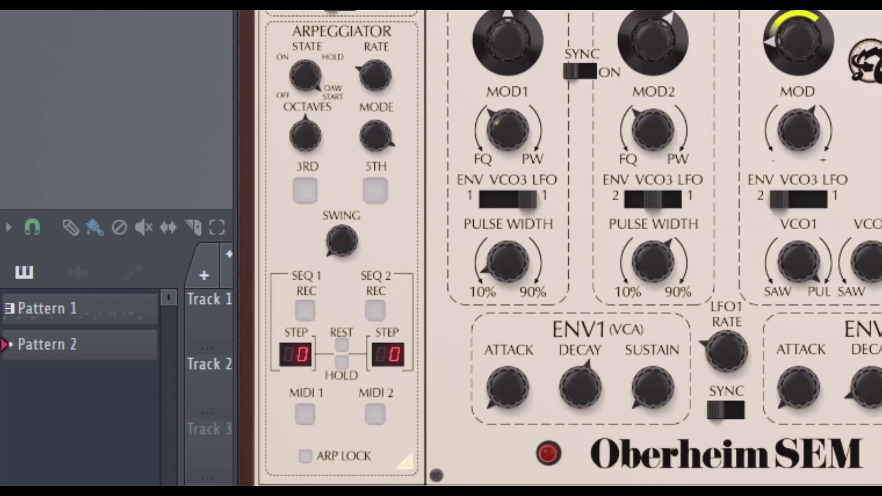
{"action": "key", "text": "space"}
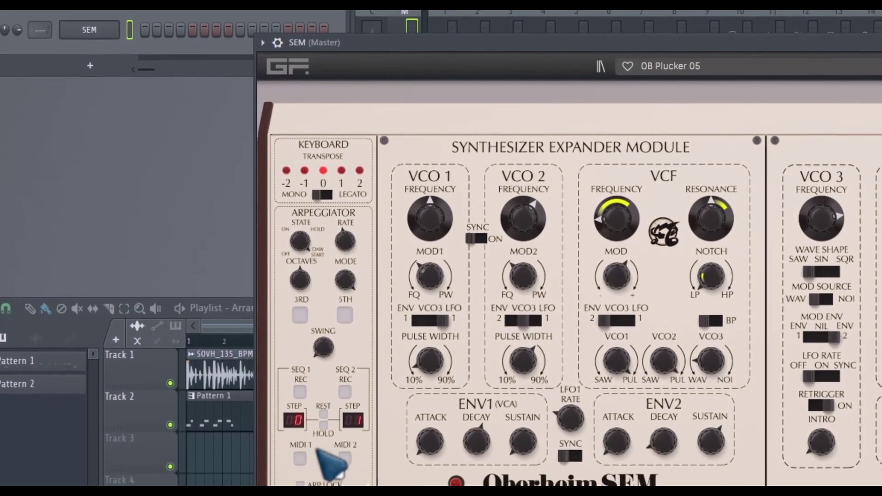
Transfer the synth's recorded sequence as MIDI to the SEM channel and show its notes in the piano roll.
{"action": "left_click", "coordinate": [310, 481]}
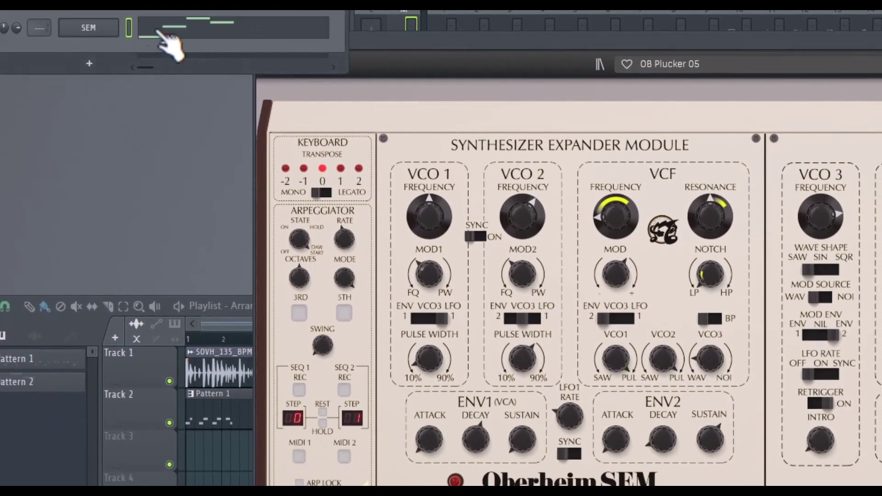
{"action": "left_click", "coordinate": [166, 26]}
{"action": "scroll", "coordinate": [230, 207], "scroll_direction": "up", "scroll_amount": 6}
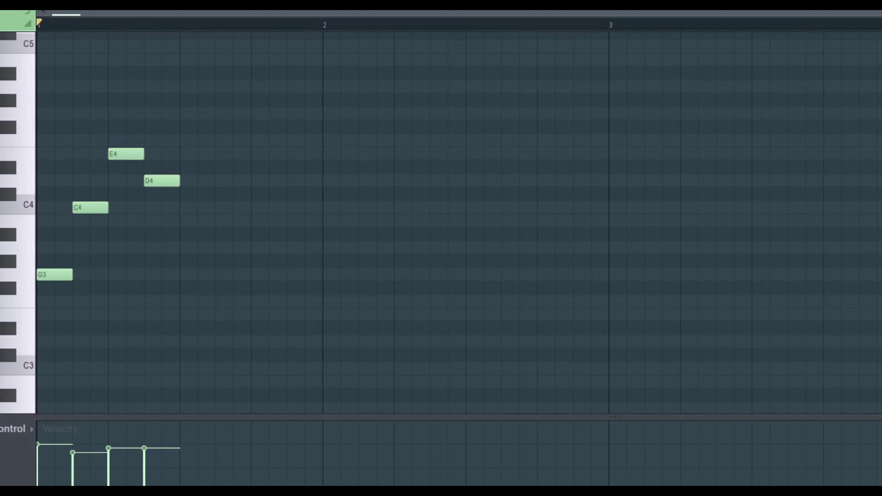
Delete the D4, G3, C4 and E4 notes from the piano roll and return to the channel rack and synth.
{"action": "right_click", "coordinate": [162, 181]}
{"action": "right_click", "coordinate": [54, 274]}
{"action": "right_click", "coordinate": [90, 207]}
{"action": "right_click", "coordinate": [126, 153]}
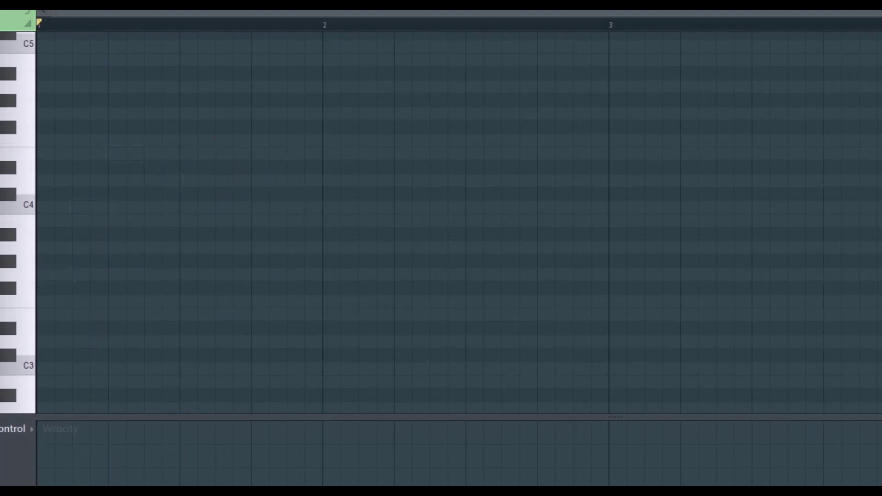
{"action": "key", "text": "F6"}
{"action": "key", "text": "F7"}
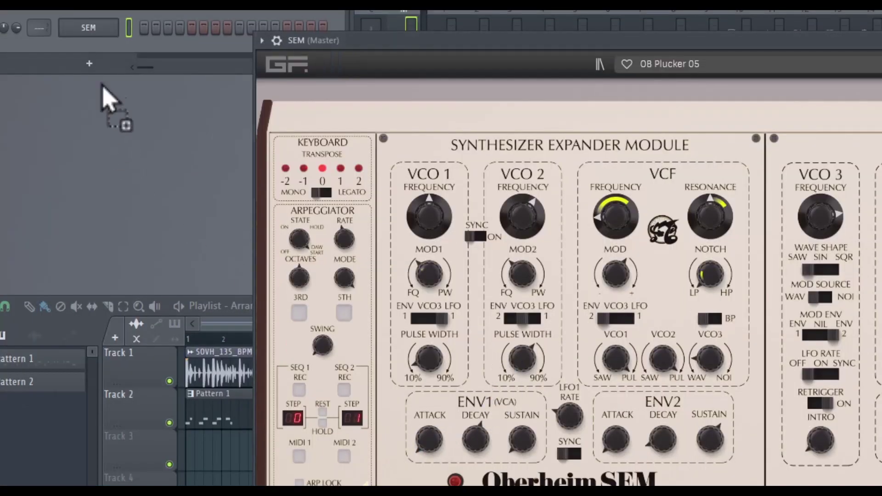
Delete the remaining four notes, including G3, from the SEM channel's piano roll.
{"action": "left_click", "coordinate": [143, 34]}
{"action": "right_click", "coordinate": [161, 302]}
{"action": "right_click", "coordinate": [126, 313]}
{"action": "right_click", "coordinate": [90, 218]}
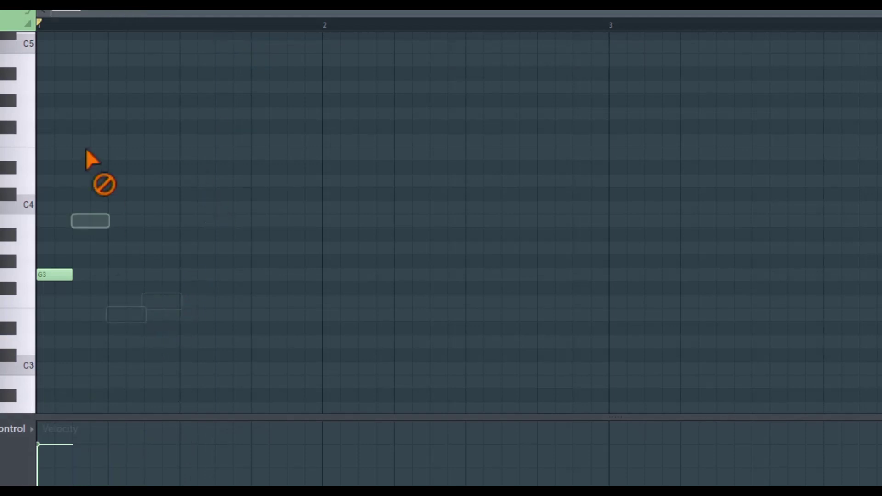
{"action": "right_click", "coordinate": [54, 274]}
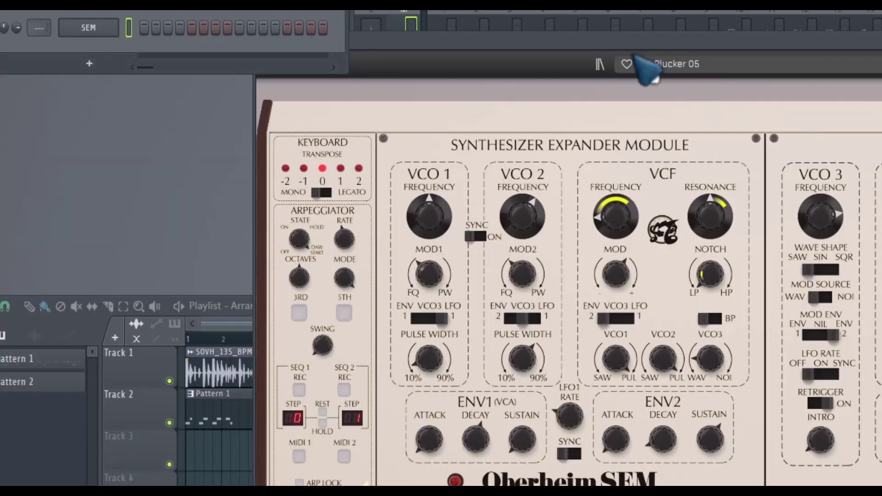
Set the SEQ 2 step to 0, turn on Arp Lock and show the page with portamento, vibrato and assignment controls.
{"action": "left_click_drag", "start_coordinate": [646, 69], "coordinate": [505, 27]}
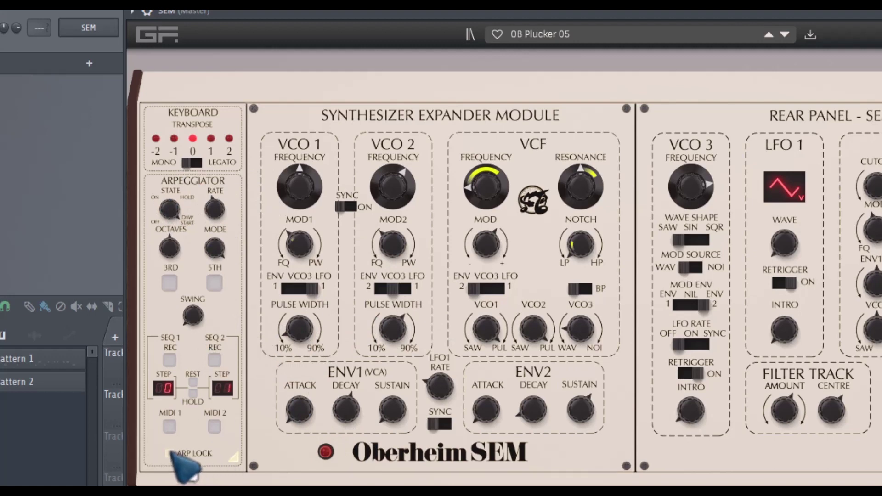
{"action": "left_click_drag", "start_coordinate": [223, 389], "coordinate": [222, 395]}
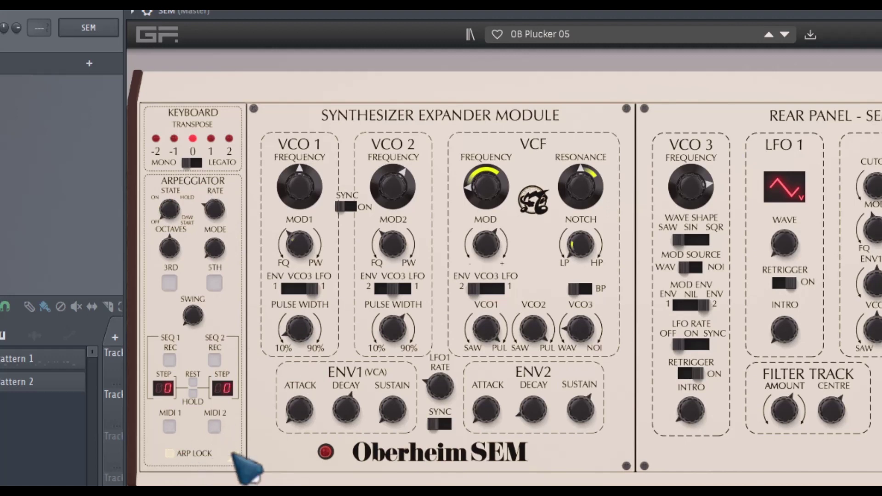
{"action": "left_click", "coordinate": [234, 458]}
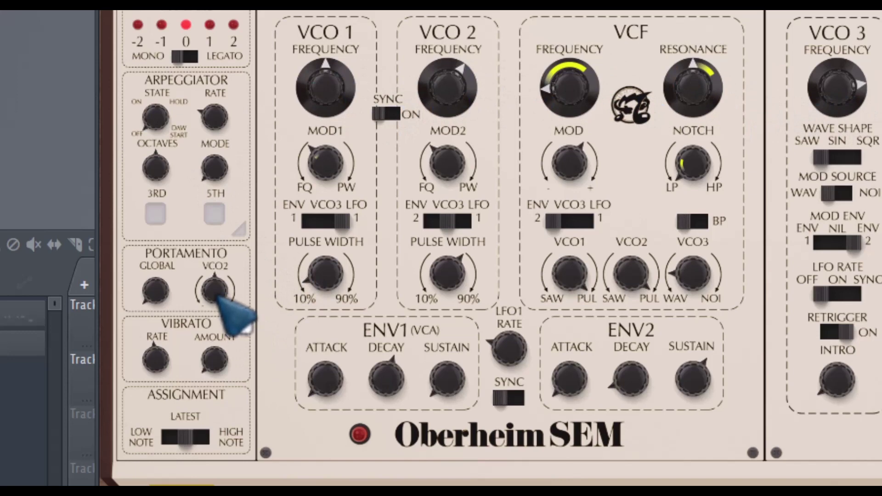
Adjust the vibrato rate and amount, and lower the reverb mix in the Control section.
{"action": "mouse_move", "coordinate": [219, 298]}
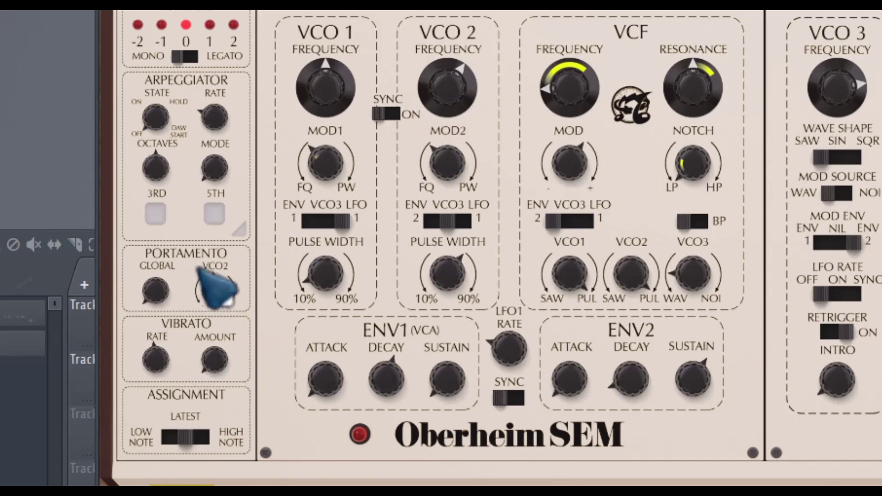
{"action": "left_click_drag", "start_coordinate": [156, 354], "coordinate": [177, 374]}
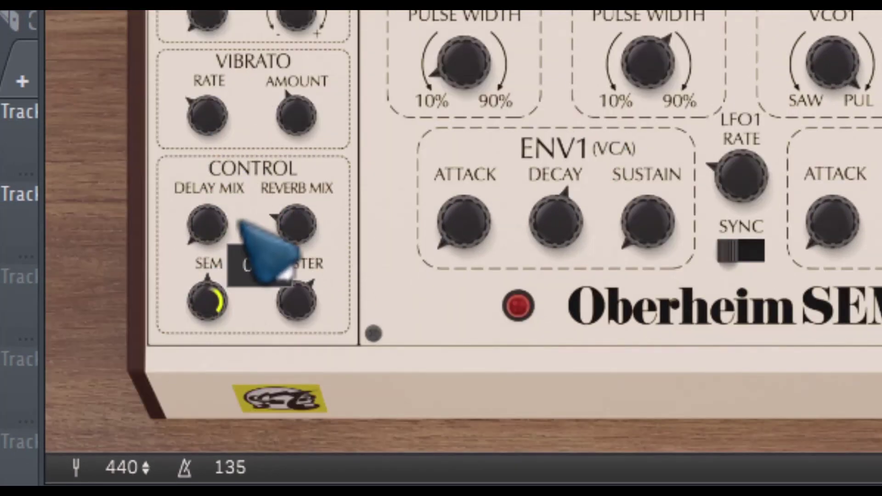
{"action": "left_click_drag", "start_coordinate": [294, 225], "coordinate": [299, 258]}
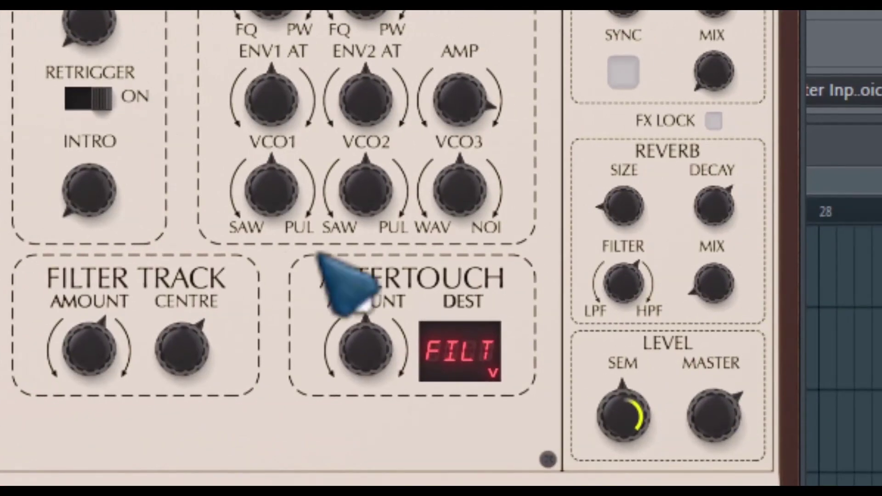
Set the master level to -4.07 dB and adjust the reverb's size, filter and mix.
{"action": "scroll", "coordinate": [638, 397], "scroll_direction": "up", "scroll_amount": 3}
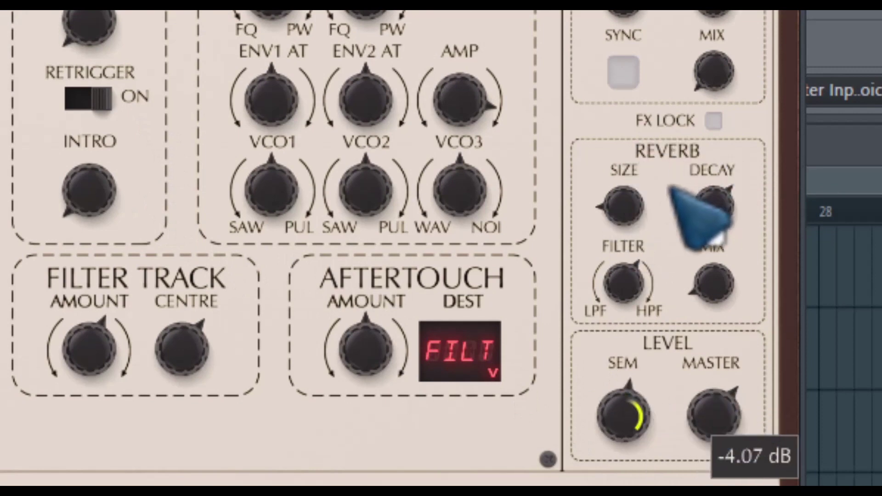
{"action": "left_click_drag", "start_coordinate": [623, 205], "coordinate": [712, 217]}
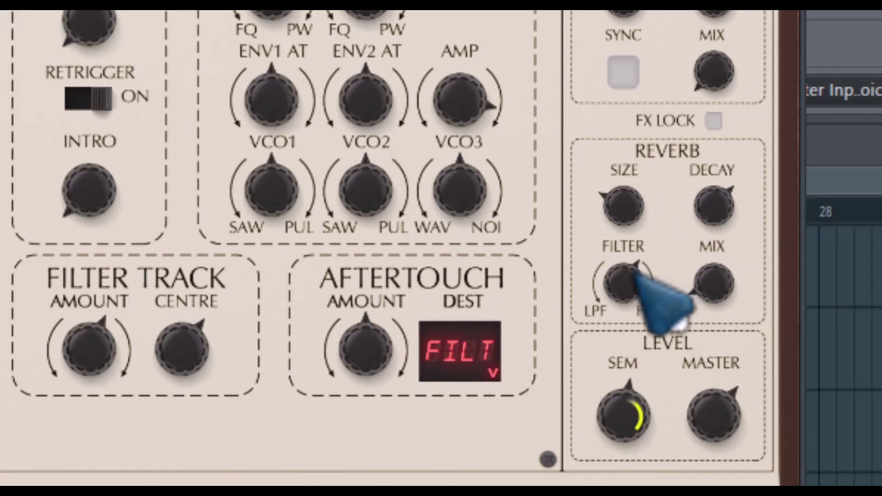
{"action": "left_click_drag", "start_coordinate": [638, 274], "coordinate": [772, 305]}
{"action": "left_click_drag", "start_coordinate": [730, 276], "coordinate": [737, 232]}
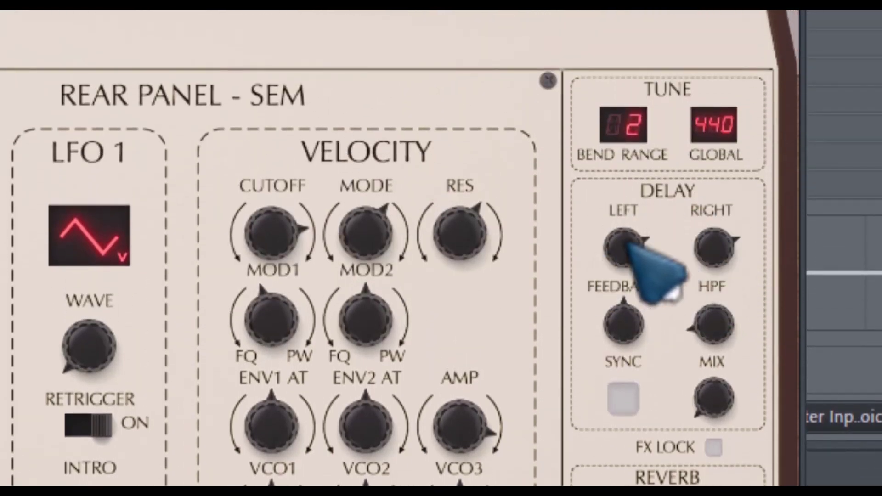
Shorten the left and right delay times, raise the delay's HPF and turn on delay sync.
{"action": "left_click_drag", "start_coordinate": [636, 246], "coordinate": [632, 291]}
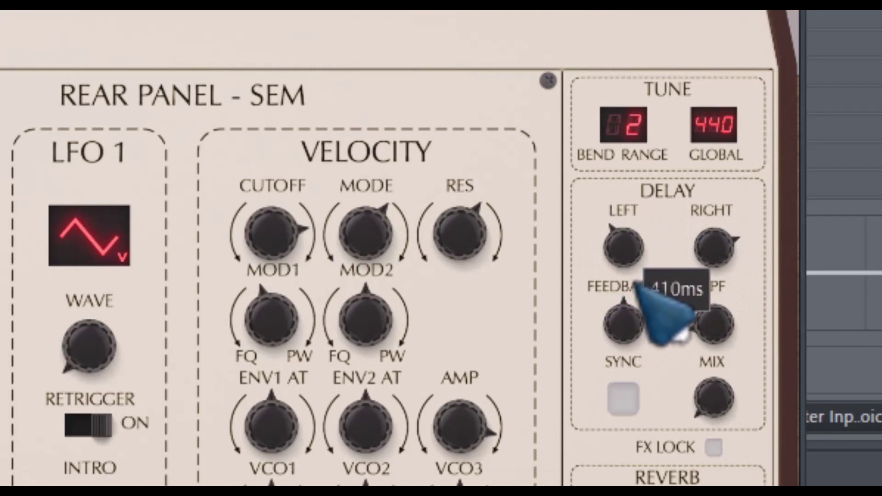
{"action": "left_click_drag", "start_coordinate": [742, 260], "coordinate": [754, 322]}
{"action": "left_click", "coordinate": [625, 399]}
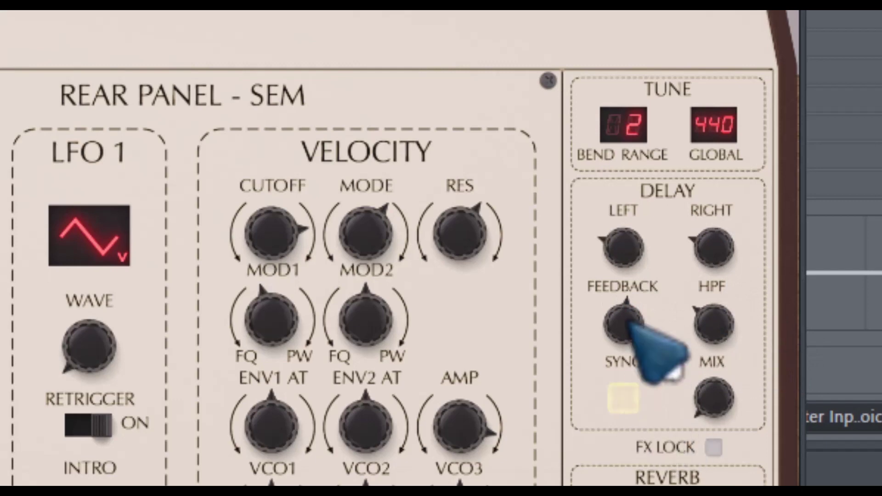
Try the synced left delay at 1/16d, turn sync off and lengthen the left and right delay times.
{"action": "left_click_drag", "start_coordinate": [614, 237], "coordinate": [635, 385]}
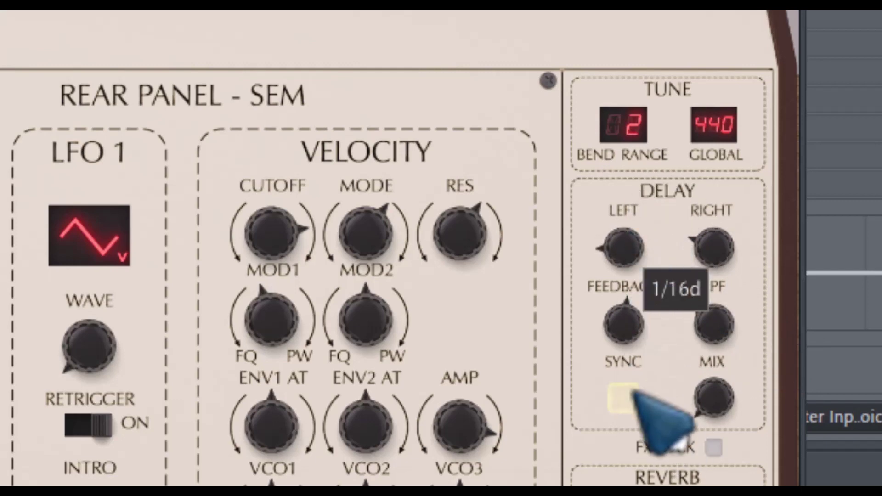
{"action": "left_click", "coordinate": [634, 389]}
{"action": "left_click_drag", "start_coordinate": [630, 253], "coordinate": [665, 254]}
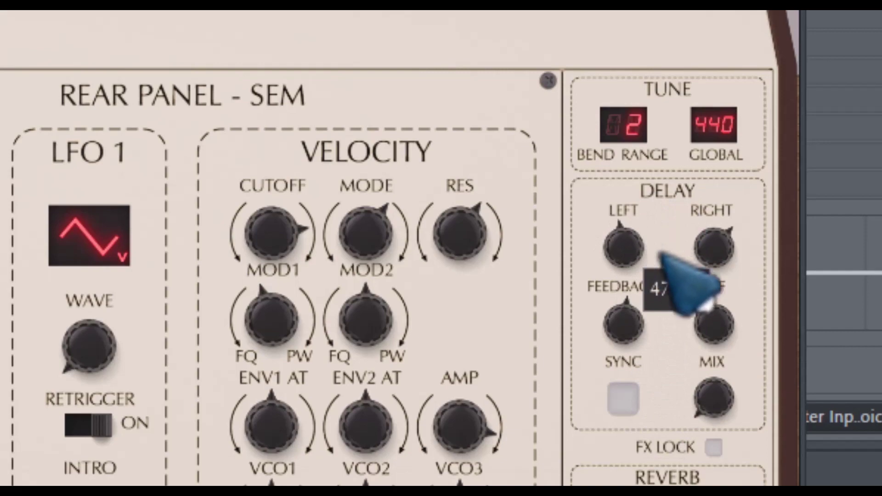
Raise the delay mix with feedback at 0.67, and increase the reverb size and set its decay to 0.79.
{"action": "left_click_drag", "start_coordinate": [723, 428], "coordinate": [738, 342]}
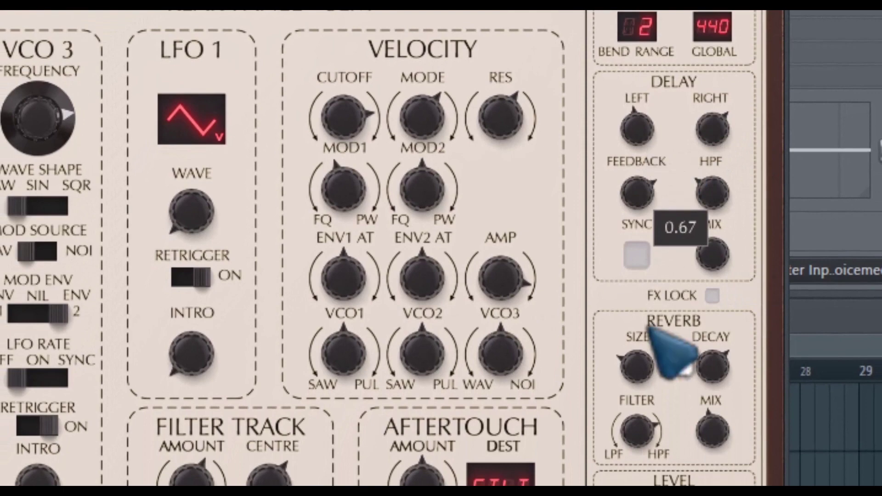
{"action": "left_click_drag", "start_coordinate": [639, 363], "coordinate": [684, 332]}
{"action": "left_click_drag", "start_coordinate": [712, 365], "coordinate": [719, 394]}
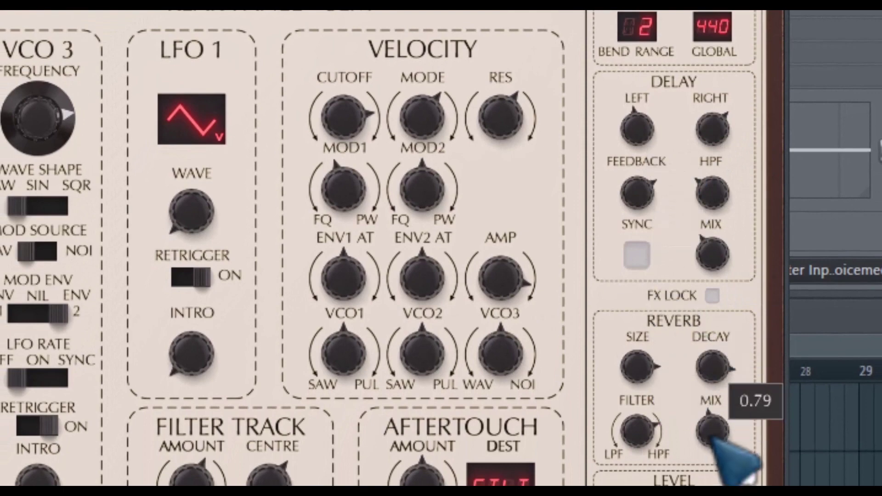
{"action": "left_click_drag", "start_coordinate": [712, 430], "coordinate": [665, 443]}
Turn on FX Lock and step forward from the OB Plucker 05 preset through Systematic and beyond.
{"action": "left_click", "coordinate": [712, 296]}
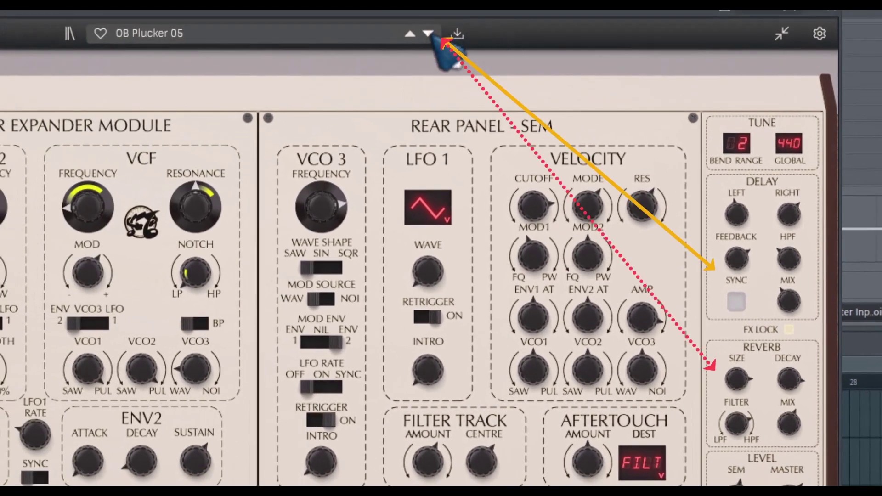
{"action": "left_click", "coordinate": [399, 13]}
{"action": "left_click", "coordinate": [399, 13]}
{"action": "left_click", "coordinate": [428, 34]}
{"action": "left_click", "coordinate": [428, 34]}
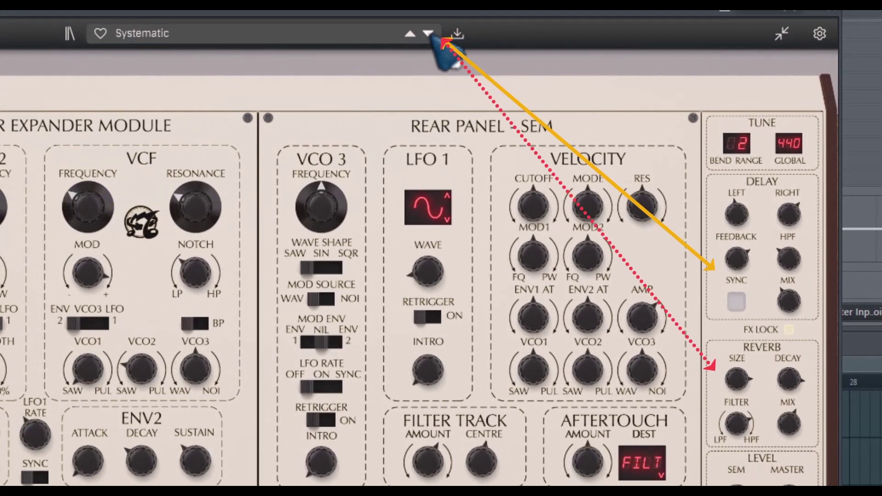
{"action": "left_click", "coordinate": [429, 34]}
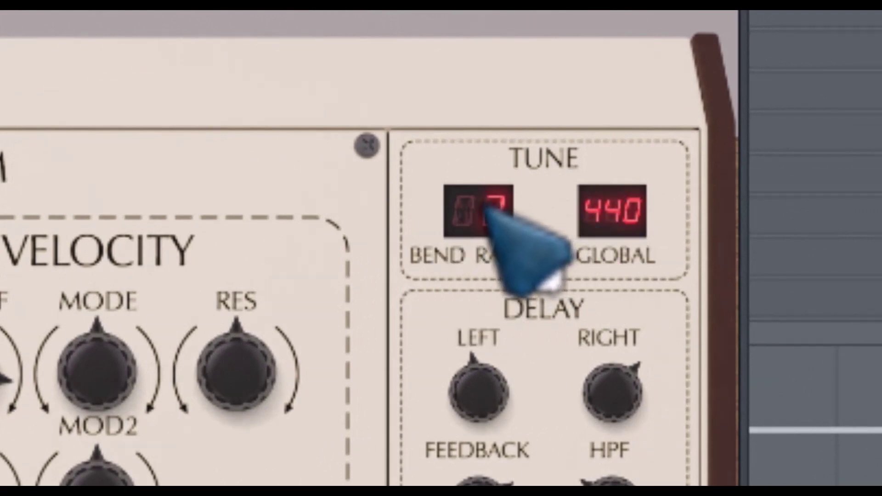
Try a bend range of 48 and a global tuning of 450, restoring each to 2 and 440.
{"action": "left_click_drag", "start_coordinate": [485, 204], "coordinate": [565, 37]}
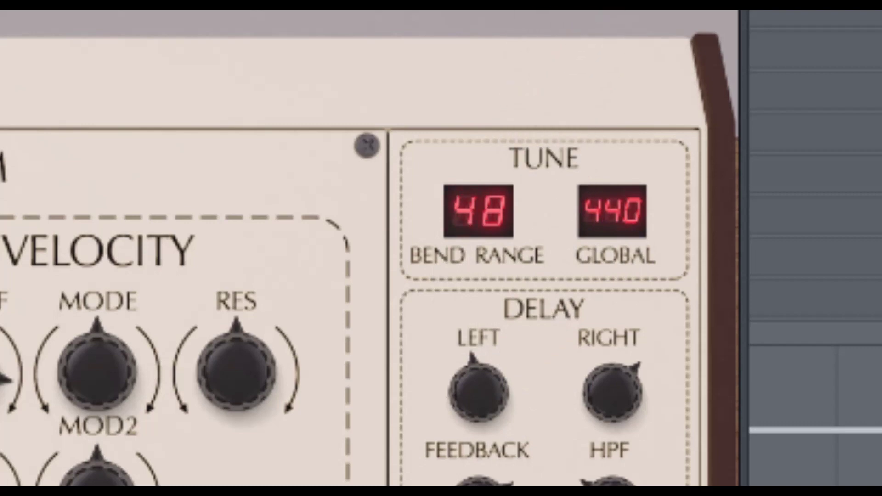
{"action": "left_click_drag", "start_coordinate": [565, 37], "coordinate": [481, 285]}
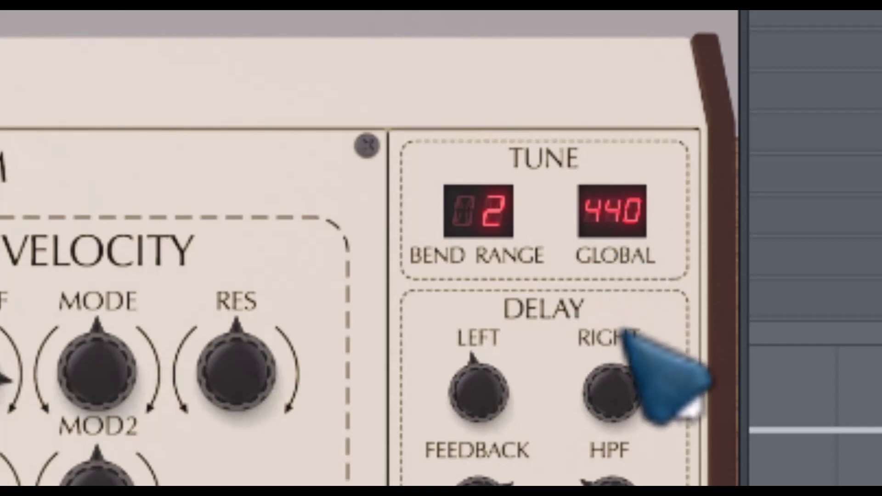
{"action": "left_click_drag", "start_coordinate": [634, 227], "coordinate": [692, 10]}
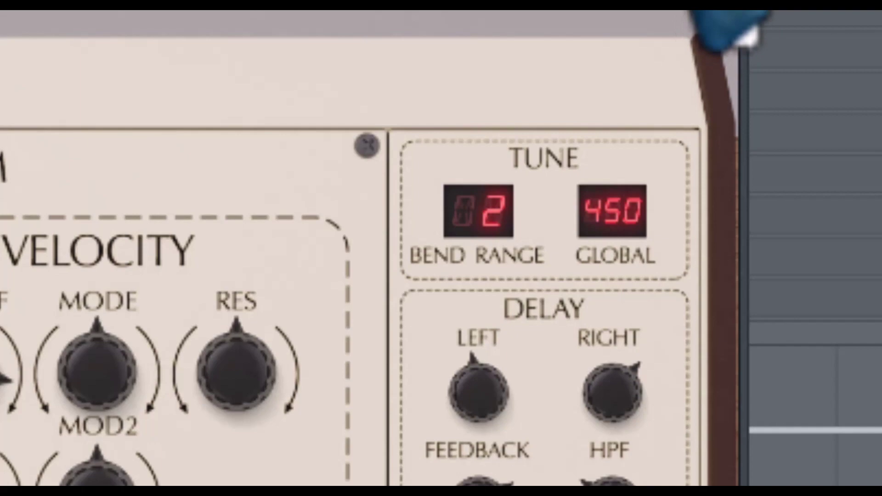
{"action": "double_click", "coordinate": [615, 225]}
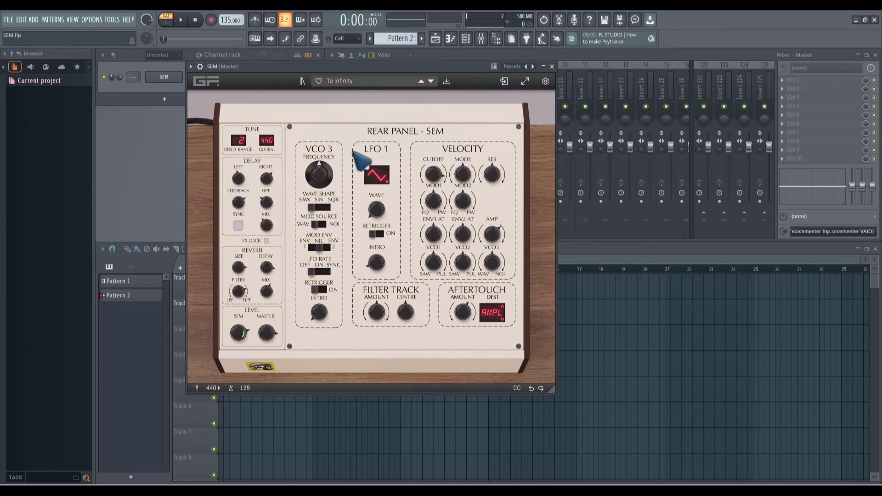
Expand the synth to show all panels, and lower VCO 1's frequency slightly with MOD1 fully at FQ and LFO 1 as source.
{"action": "left_click", "coordinate": [526, 83]}
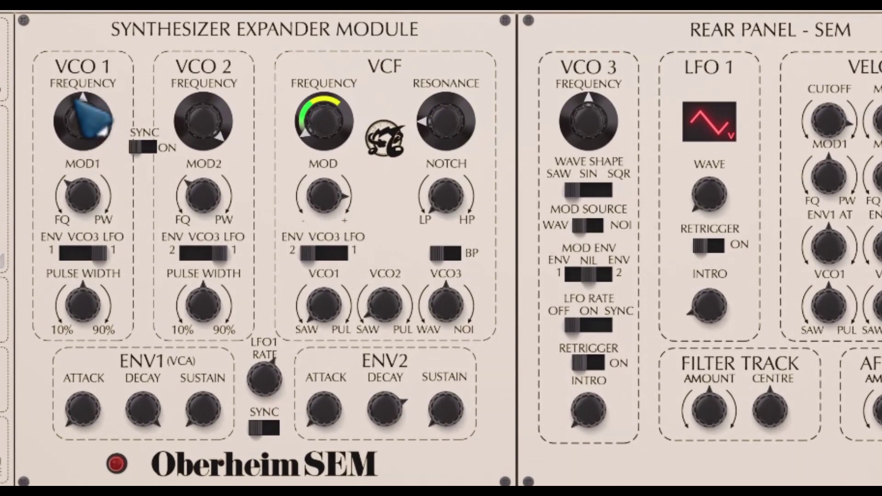
{"action": "left_click_drag", "start_coordinate": [89, 102], "coordinate": [90, 195]}
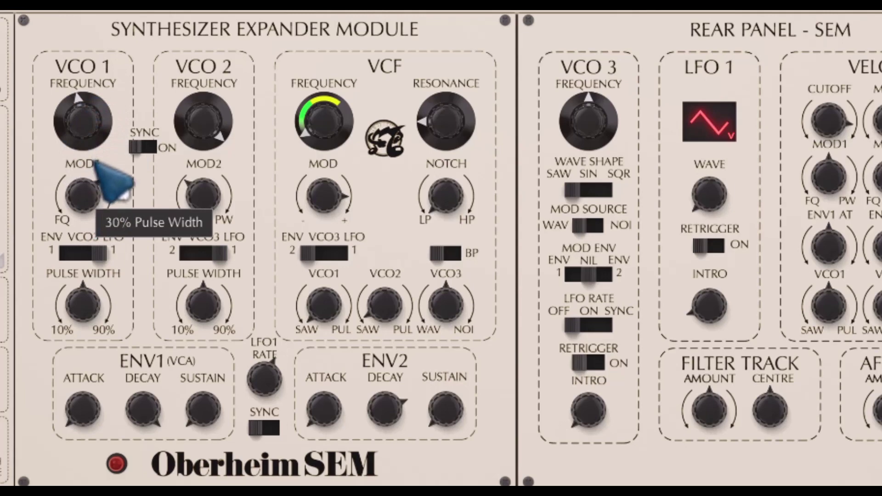
{"action": "left_click_drag", "start_coordinate": [95, 163], "coordinate": [86, 195]}
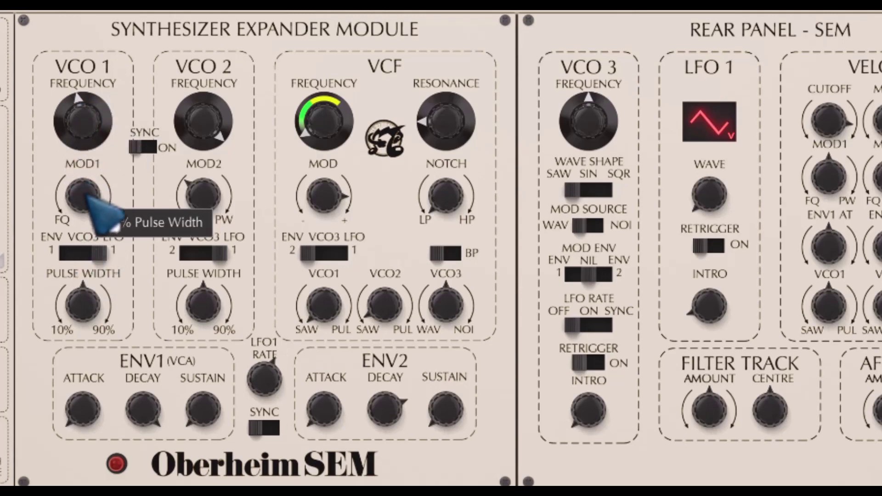
{"action": "left_click_drag", "start_coordinate": [89, 133], "coordinate": [90, 136]}
{"action": "left_click_drag", "start_coordinate": [92, 184], "coordinate": [105, 312]}
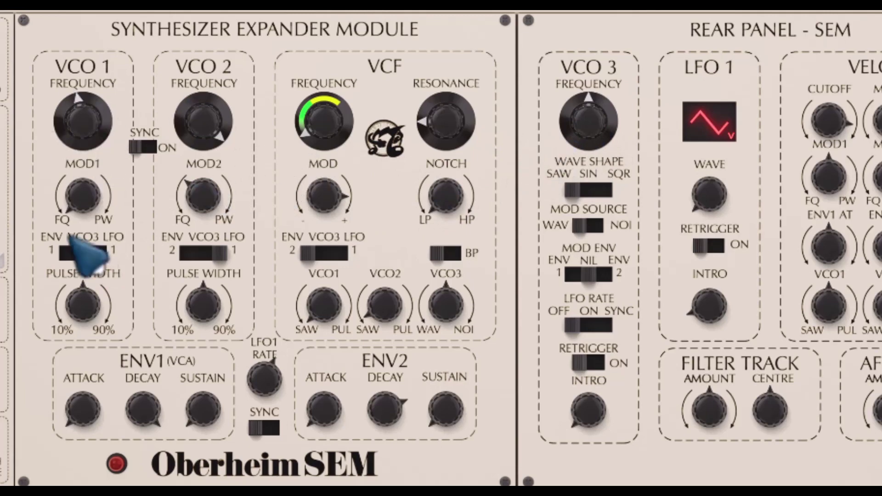
{"action": "left_click", "coordinate": [99, 253]}
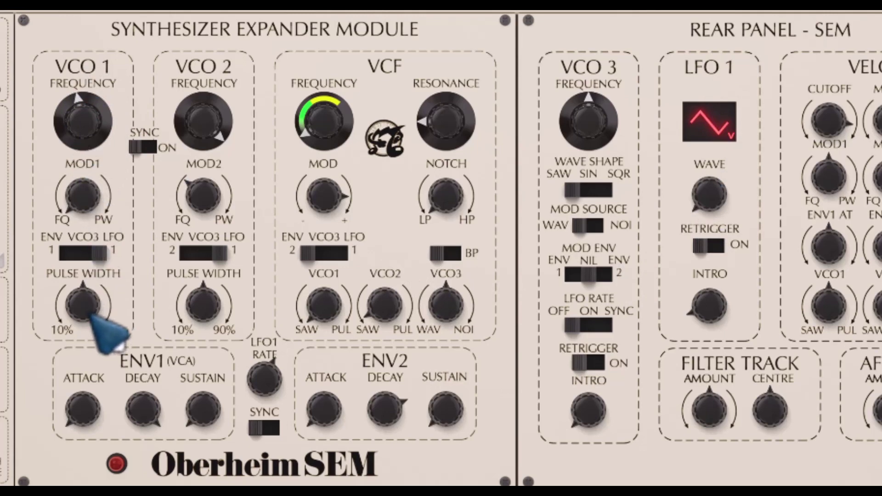
Try VCO 1's MOD1 at 100% pulse width, set its pulse width to about 60% and return MOD1 to FQ.
{"action": "mouse_move", "coordinate": [87, 307]}
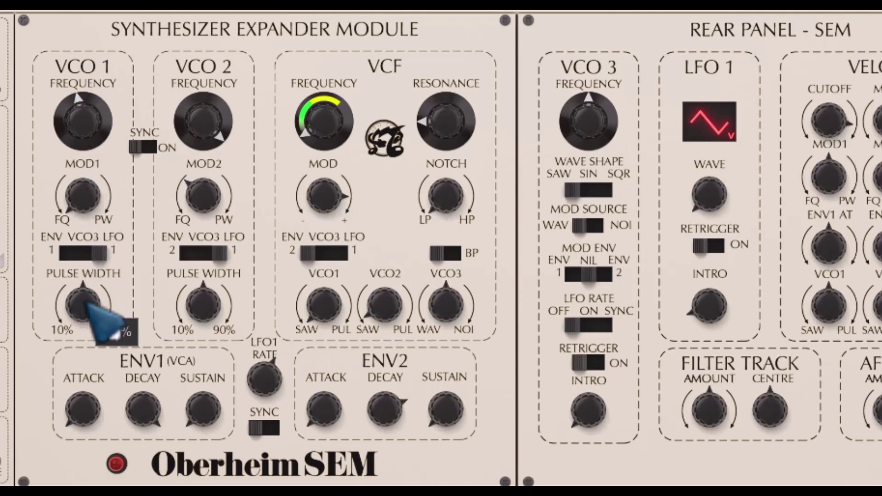
{"action": "left_click_drag", "start_coordinate": [88, 301], "coordinate": [102, 312]}
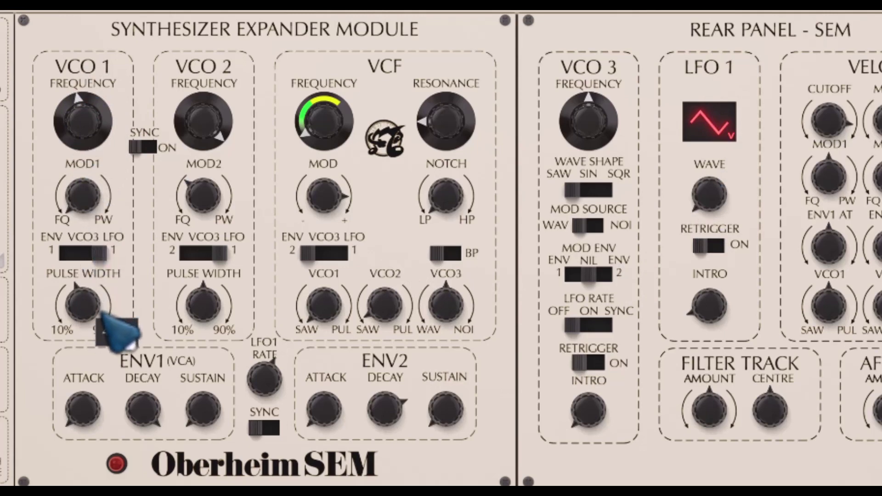
{"action": "left_click_drag", "start_coordinate": [80, 216], "coordinate": [121, 51]}
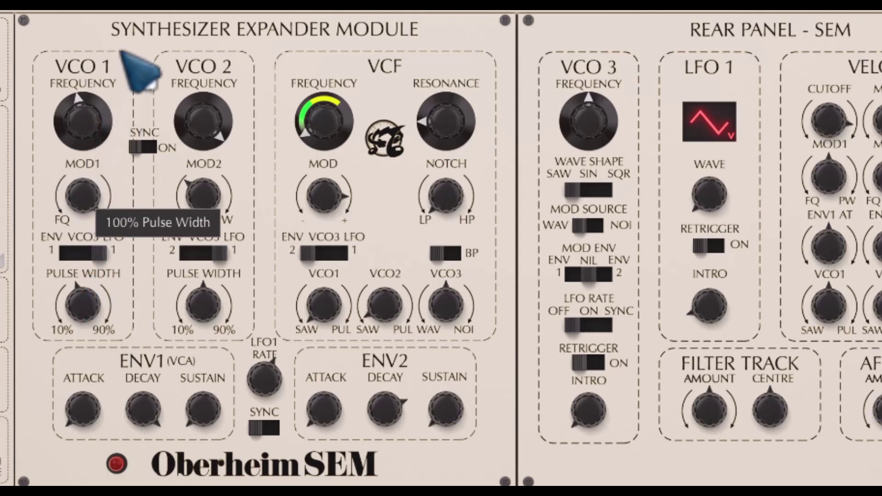
{"action": "left_click_drag", "start_coordinate": [79, 291], "coordinate": [96, 321]}
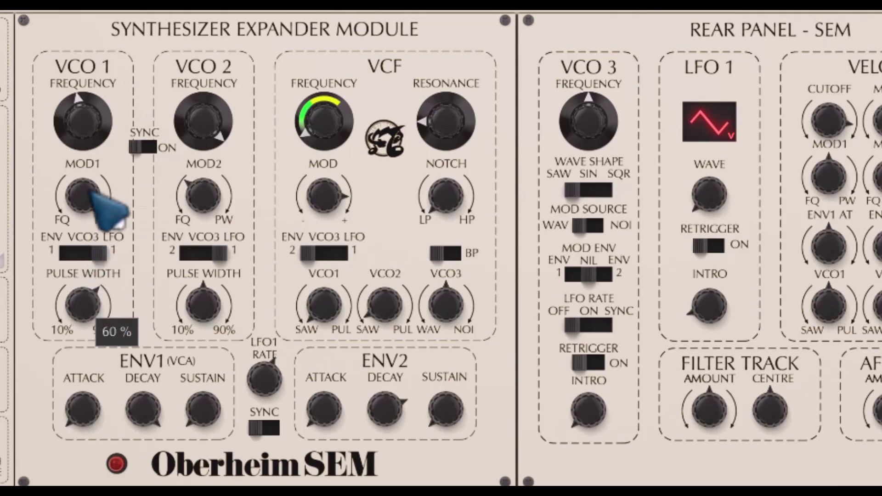
{"action": "left_click_drag", "start_coordinate": [94, 195], "coordinate": [85, 311]}
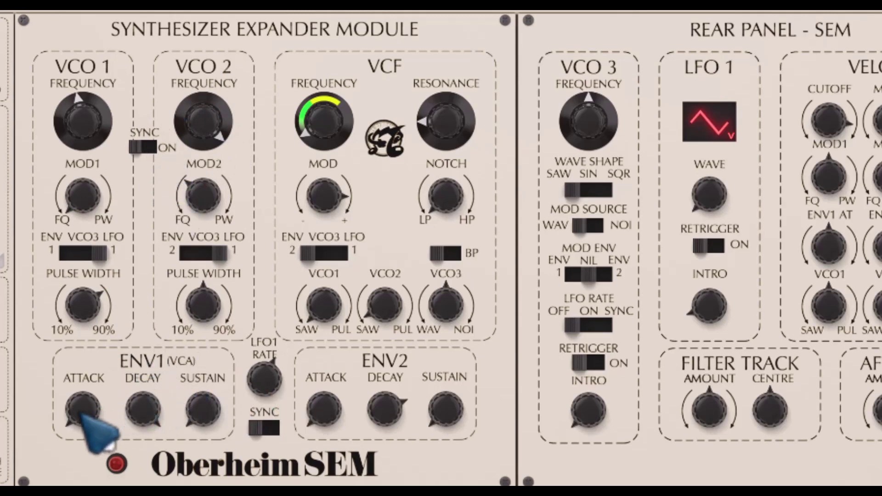
Raise ENV1's attack and sustain and reduce its decay.
{"action": "left_click_drag", "start_coordinate": [80, 406], "coordinate": [207, 404]}
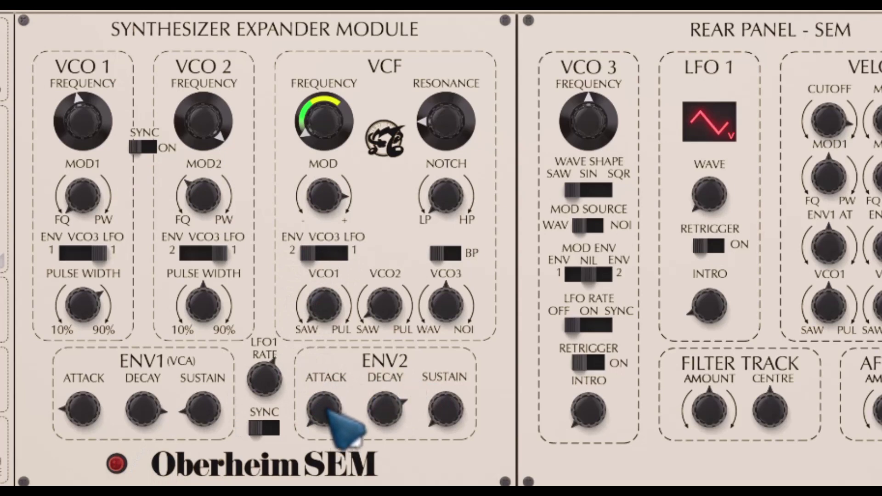
Raise ENV2's attack slightly, set its decay to 1206 ms, and try LFO 1's rate and sync, leaving sync off.
{"action": "left_click_drag", "start_coordinate": [325, 416], "coordinate": [444, 394]}
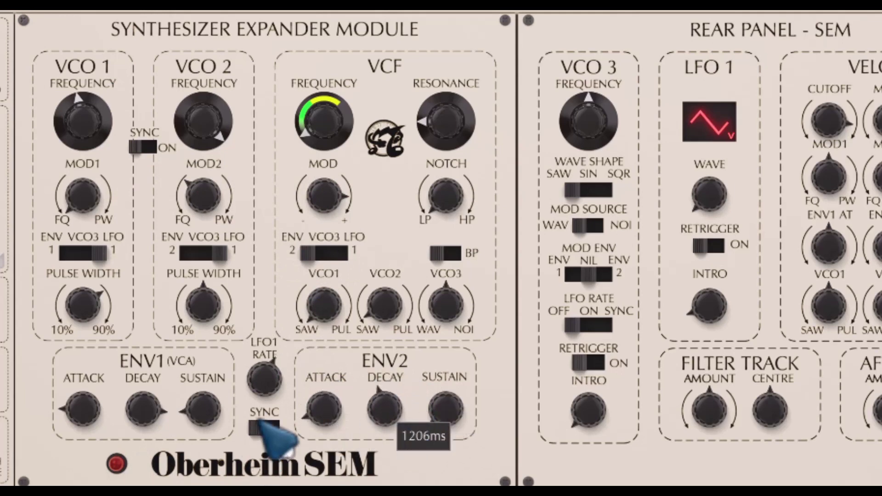
{"action": "left_click", "coordinate": [263, 428]}
{"action": "left_click_drag", "start_coordinate": [259, 371], "coordinate": [266, 432]}
{"action": "left_click", "coordinate": [265, 430]}
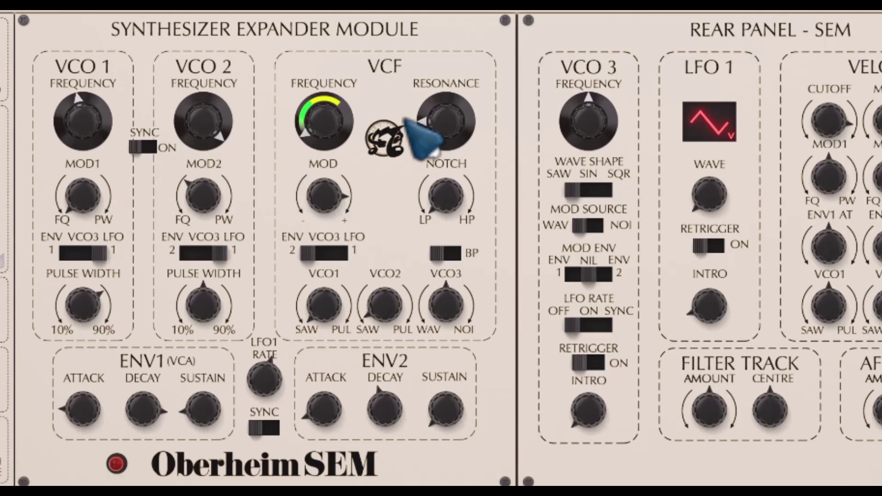
Raise the VCF's frequency and resonance, centre its MOD amount, and move the notch slightly from LP toward HP.
{"action": "left_click_drag", "start_coordinate": [350, 133], "coordinate": [517, 139]}
{"action": "left_click_drag", "start_coordinate": [452, 138], "coordinate": [478, 140]}
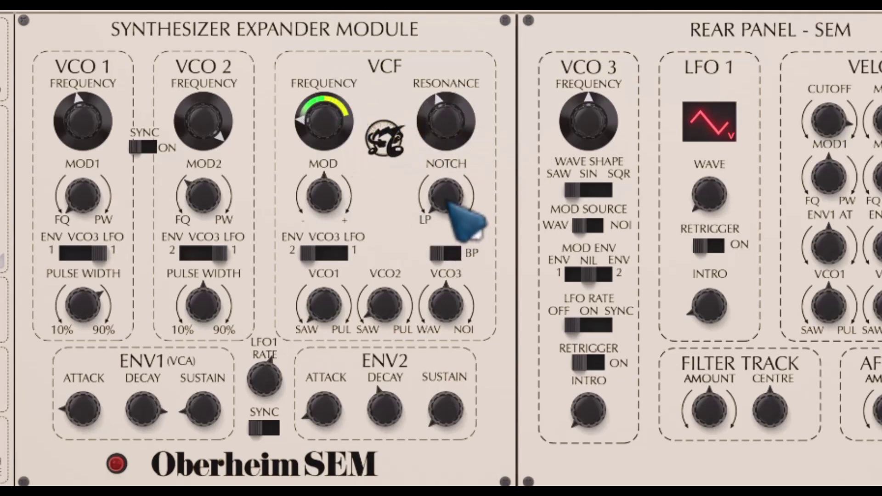
{"action": "left_click_drag", "start_coordinate": [442, 202], "coordinate": [460, 179]}
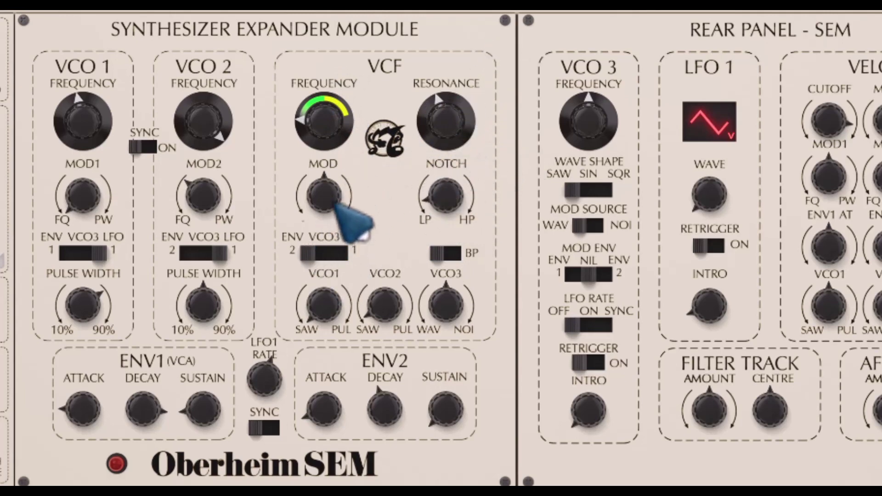
Switch the VCF modulation source to VCO3 and on to LFO 1.
{"action": "left_click_drag", "start_coordinate": [337, 203], "coordinate": [313, 257]}
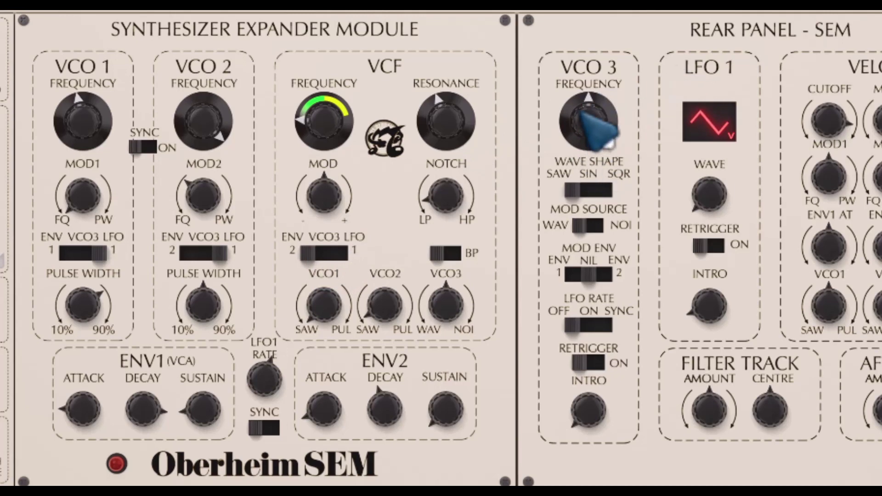
{"action": "left_click", "coordinate": [324, 252]}
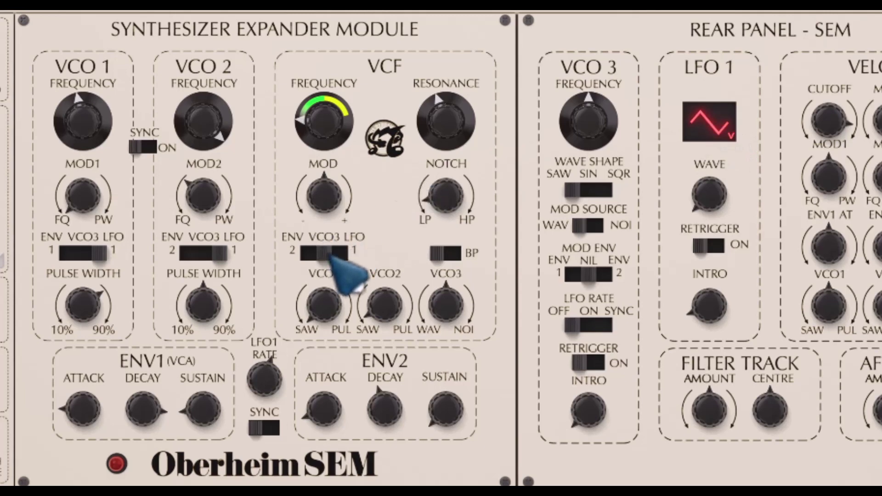
{"action": "left_click_drag", "start_coordinate": [331, 258], "coordinate": [347, 256]}
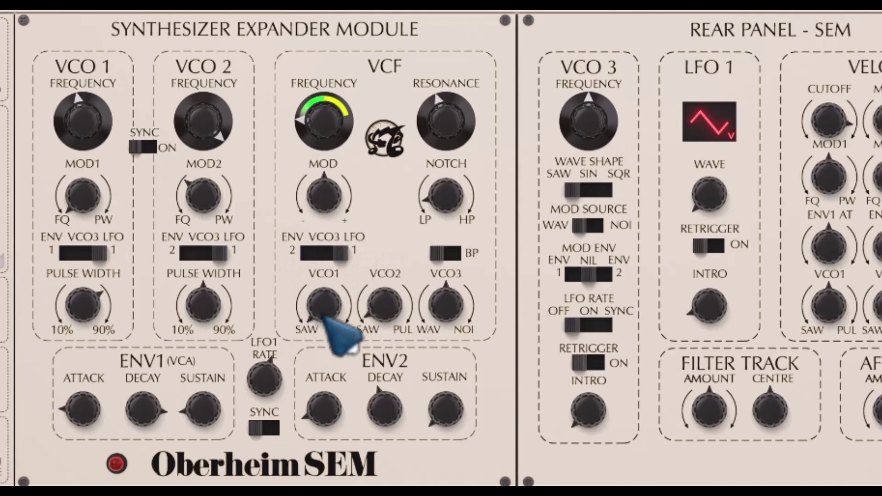
Set VCO2's filter mix to 23% pulse and turn VCO3's mix well toward noise.
{"action": "left_click_drag", "start_coordinate": [328, 311], "coordinate": [390, 252]}
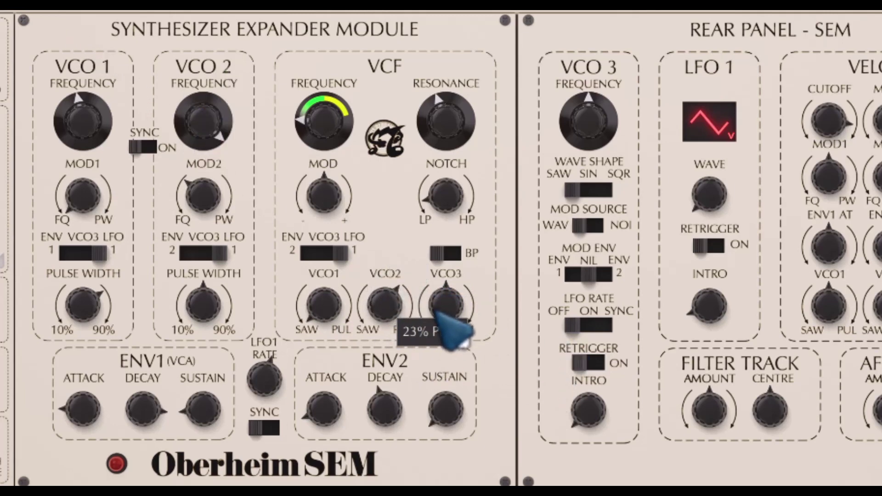
{"action": "left_click_drag", "start_coordinate": [448, 317], "coordinate": [476, 273]}
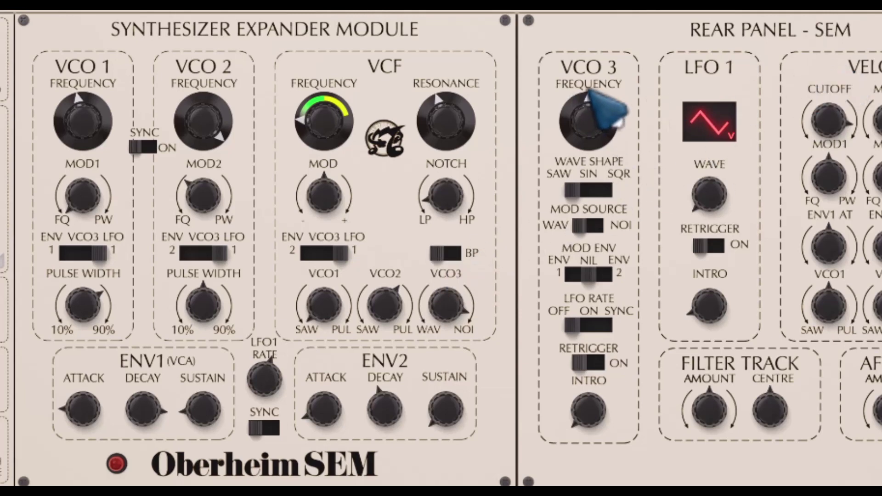
Try ENV 2 as VCO 3's modulation envelope, return it to NIL, and turn on VCO 3's retrigger with a high intro.
{"action": "left_click", "coordinate": [591, 115]}
{"action": "left_click_drag", "start_coordinate": [591, 115], "coordinate": [577, 161]}
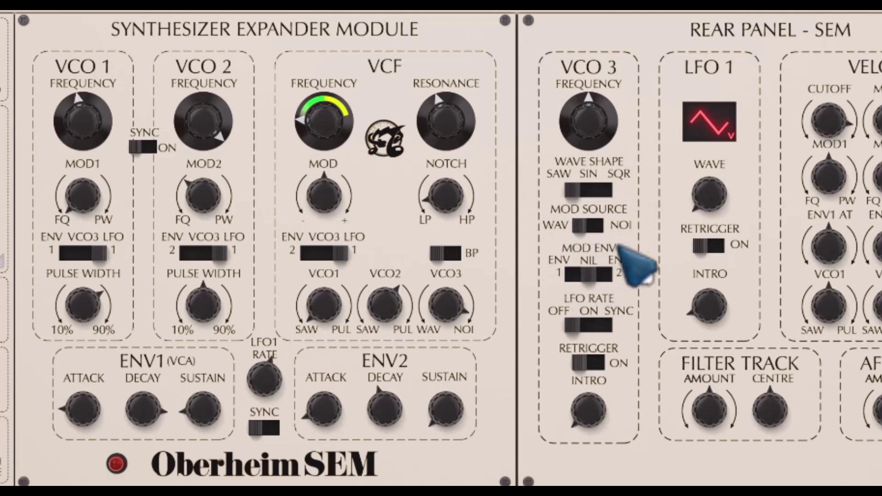
{"action": "left_click", "coordinate": [614, 274]}
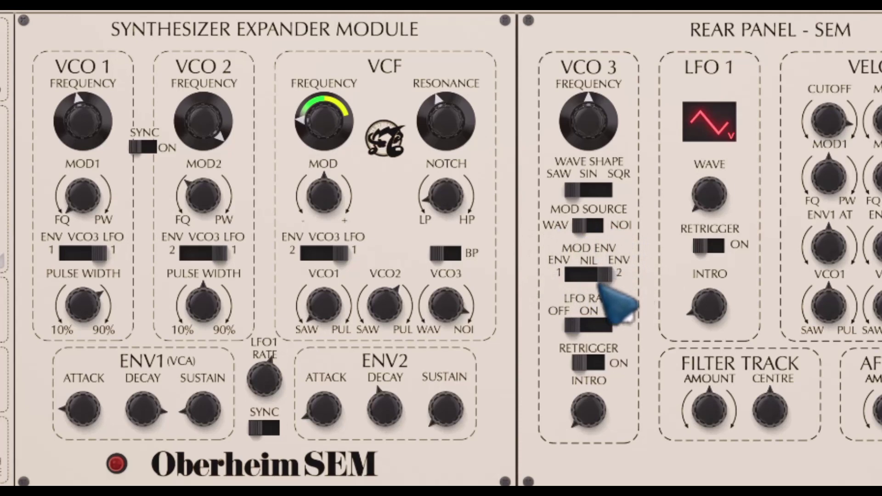
{"action": "left_click_drag", "start_coordinate": [575, 327], "coordinate": [520, 336]}
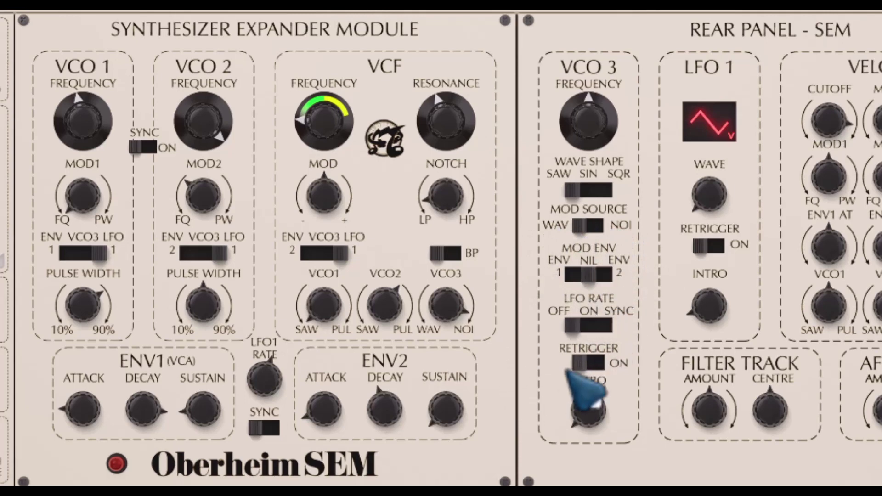
{"action": "left_click", "coordinate": [594, 364]}
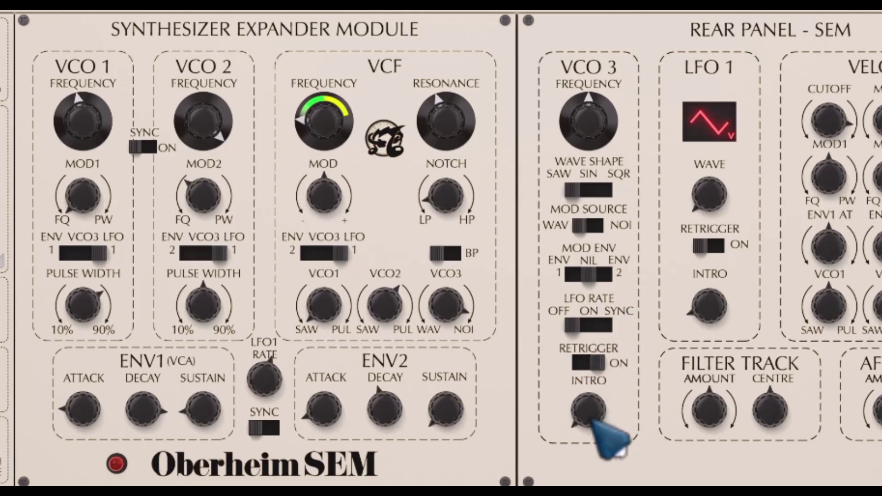
{"action": "left_click_drag", "start_coordinate": [607, 416], "coordinate": [708, 157]}
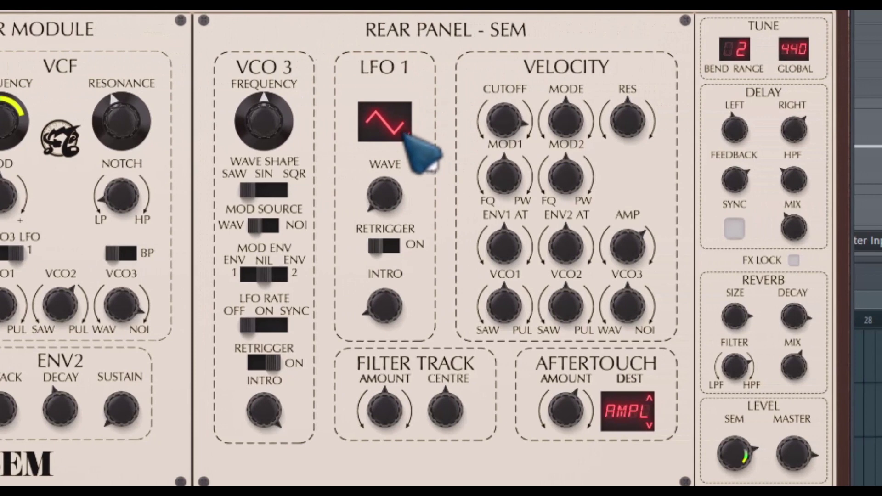
Give LFO 1 a square wave, retrigger on and a longer intro, and reduce VCO 3's intro to slightly past centre.
{"action": "left_click_drag", "start_coordinate": [390, 197], "coordinate": [435, 159]}
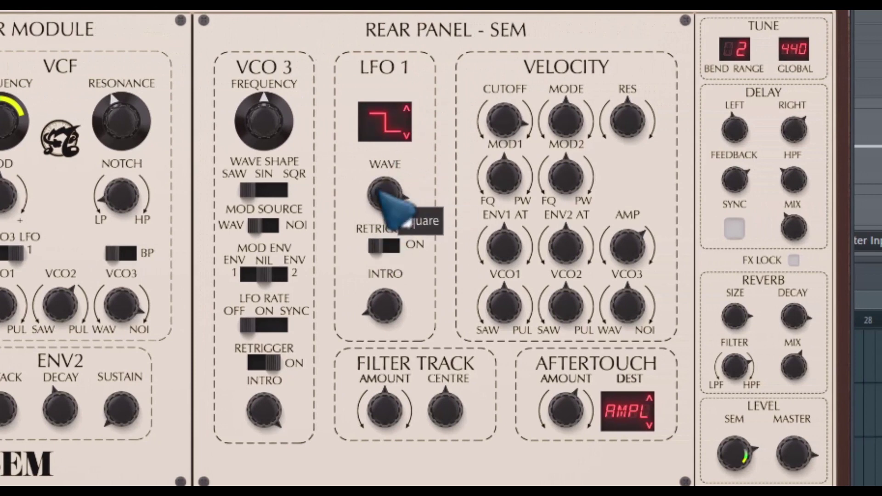
{"action": "left_click", "coordinate": [396, 245]}
{"action": "left_click_drag", "start_coordinate": [390, 291], "coordinate": [394, 269]}
{"action": "left_click_drag", "start_coordinate": [261, 401], "coordinate": [278, 404]}
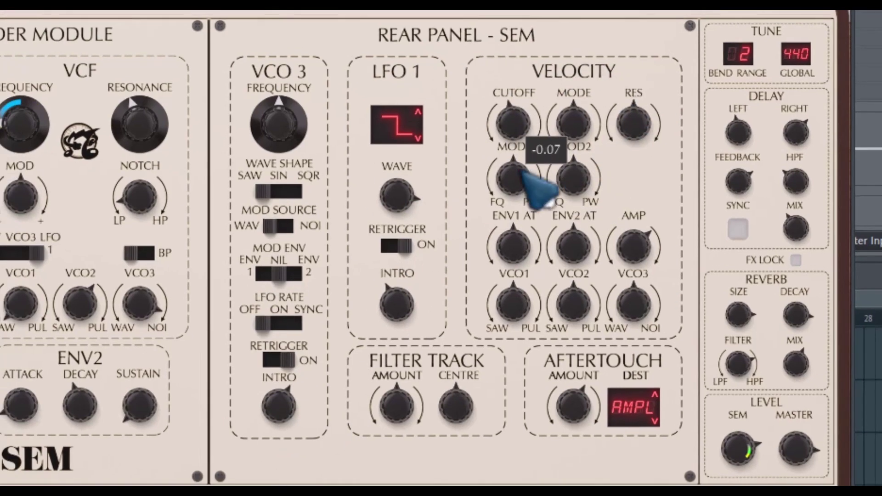
Set velocity's cutoff amount slightly negative, raise mode, set resonance to 0.18, and turn MOD1 and MOD2 strongly toward PW.
{"action": "left_click_drag", "start_coordinate": [506, 176], "coordinate": [513, 161]}
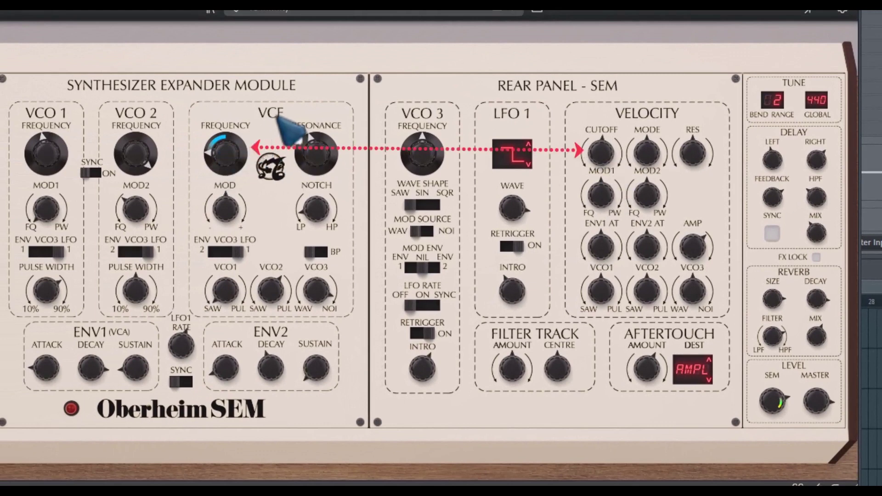
{"action": "left_click_drag", "start_coordinate": [600, 173], "coordinate": [602, 167]}
{"action": "left_click_drag", "start_coordinate": [664, 167], "coordinate": [729, 158]}
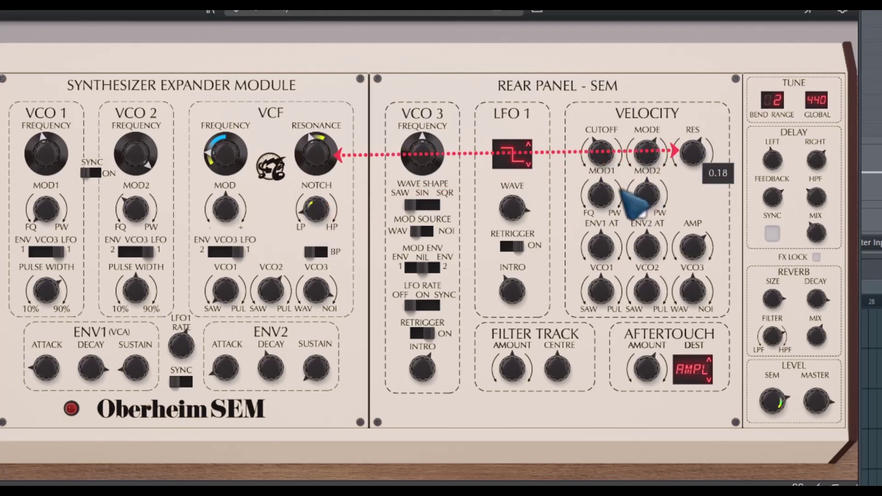
{"action": "mouse_move", "coordinate": [601, 197]}
{"action": "left_mouse_down"}
{"action": "mouse_move", "coordinate": [602, 204]}
{"action": "mouse_move", "coordinate": [617, 193]}
{"action": "mouse_move", "coordinate": [616, 203]}
{"action": "left_mouse_up"}
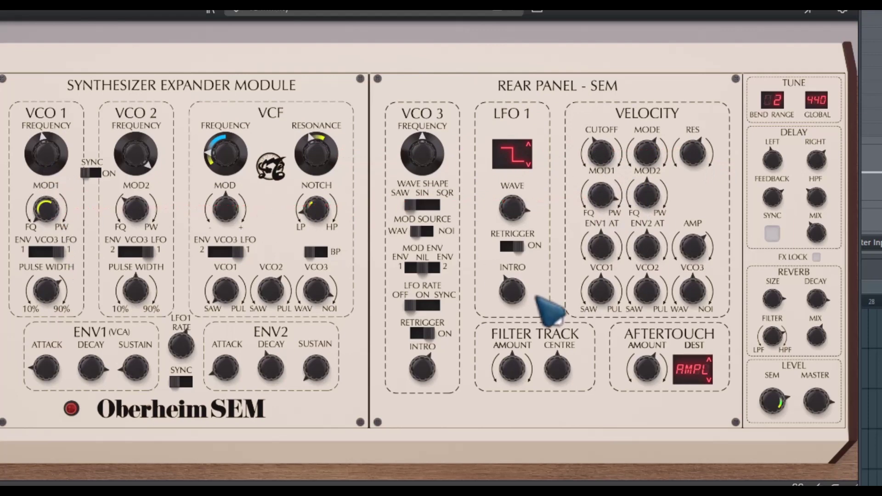
{"action": "left_click_drag", "start_coordinate": [648, 203], "coordinate": [670, 181]}
Set velocity's ENV1 attack amount to 0.43 and VCO2 to 0.28, raise ENV2 attack and VCO3, and try a lower AMP.
{"action": "left_click_drag", "start_coordinate": [602, 246], "coordinate": [601, 226]}
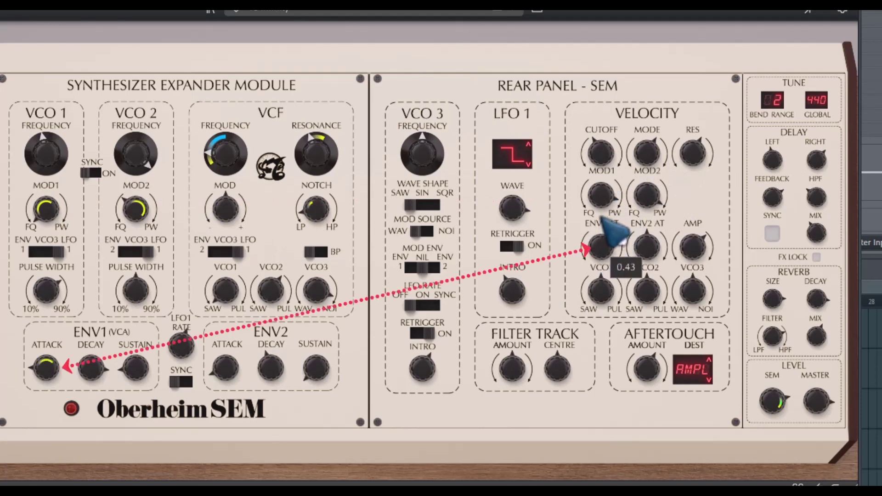
{"action": "left_click_drag", "start_coordinate": [660, 246], "coordinate": [695, 249]}
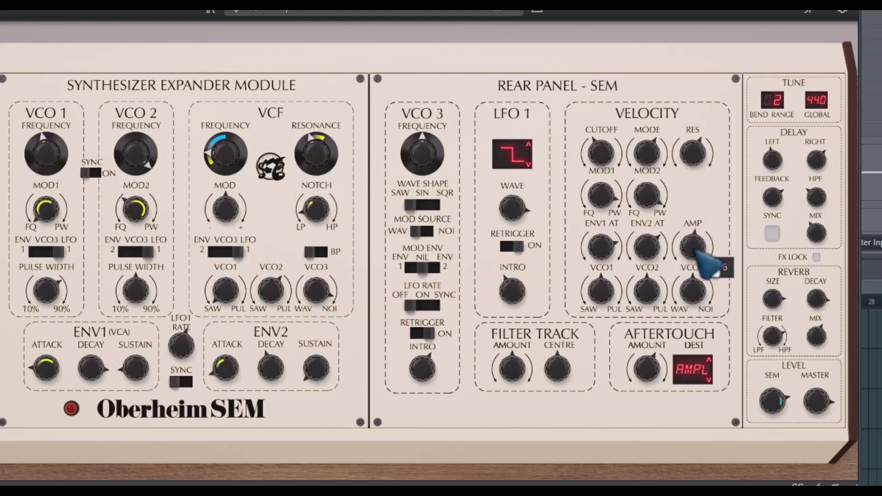
{"action": "left_click_drag", "start_coordinate": [602, 292], "coordinate": [624, 271]}
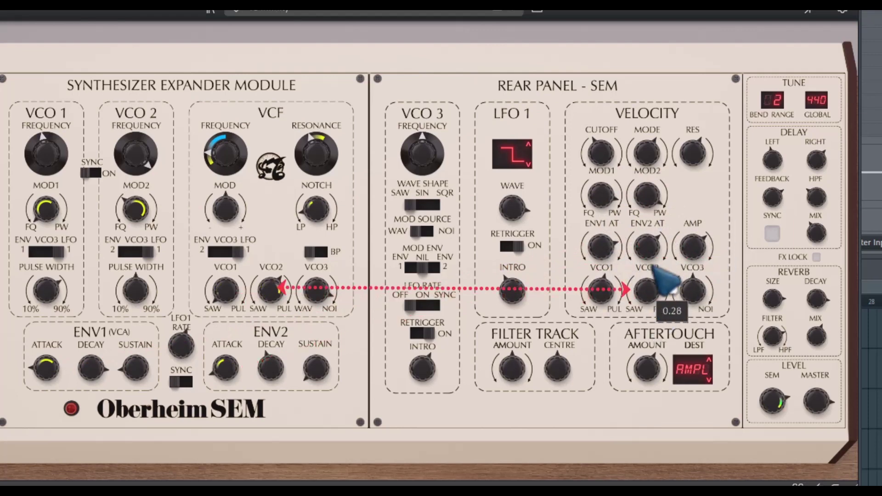
{"action": "left_click_drag", "start_coordinate": [707, 307], "coordinate": [692, 288]}
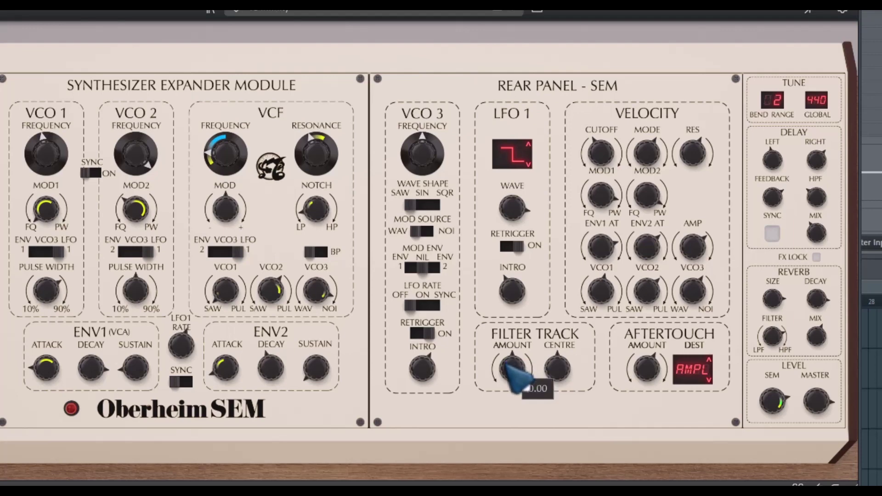
Try a filter tracking amount of -0.52, turn it well positive, and lower the tracking centre slightly.
{"action": "left_click_drag", "start_coordinate": [514, 331], "coordinate": [510, 378]}
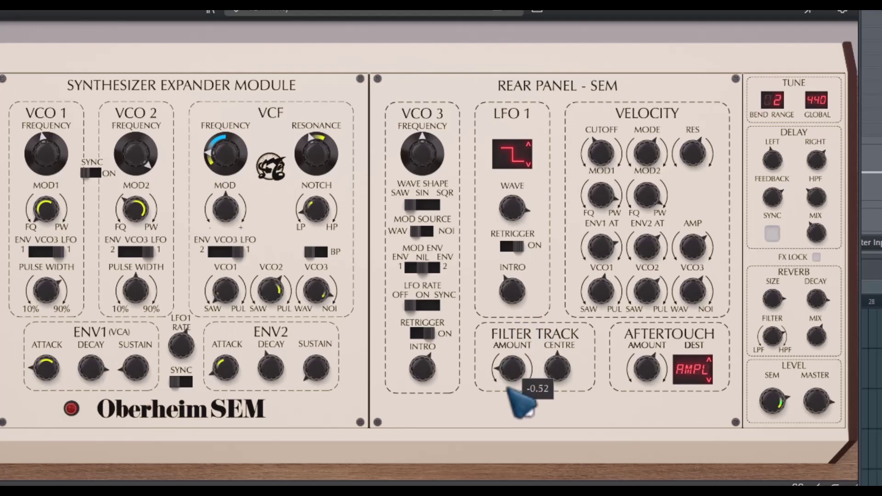
{"action": "left_click_drag", "start_coordinate": [507, 382], "coordinate": [517, 337]}
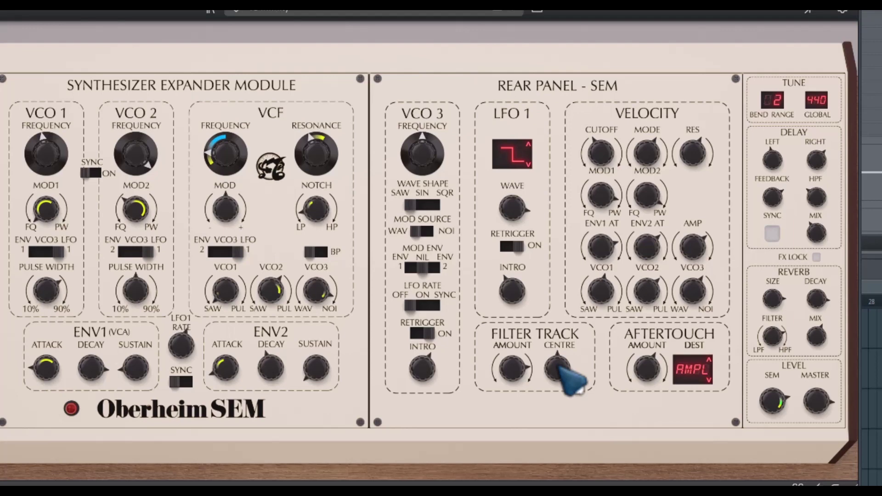
{"action": "left_click_drag", "start_coordinate": [561, 379], "coordinate": [567, 421]}
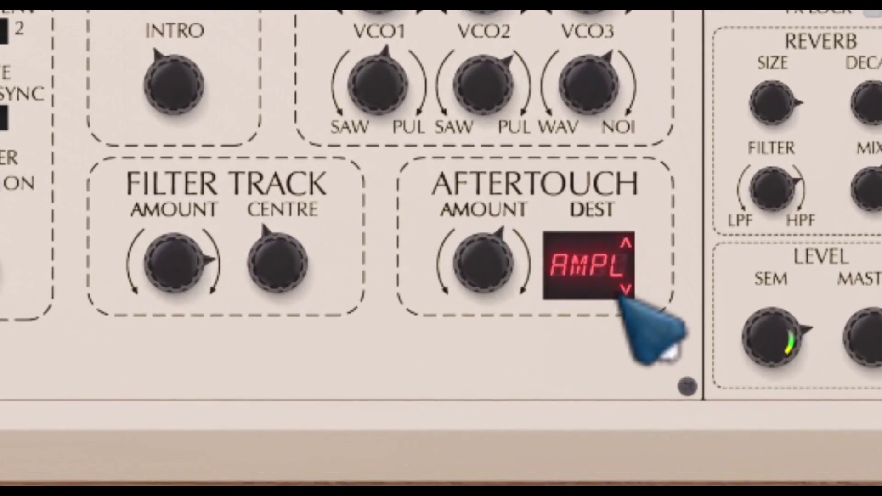
Assign aftertouch to the LFO with an amount of 0.26 and to MOD2 with an amount of -0.40.
{"action": "left_click", "coordinate": [708, 380]}
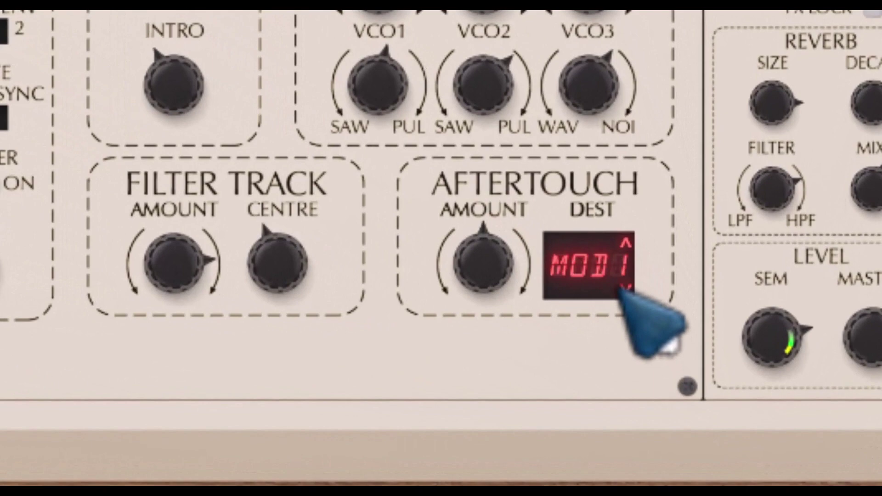
{"action": "left_click", "coordinate": [623, 287]}
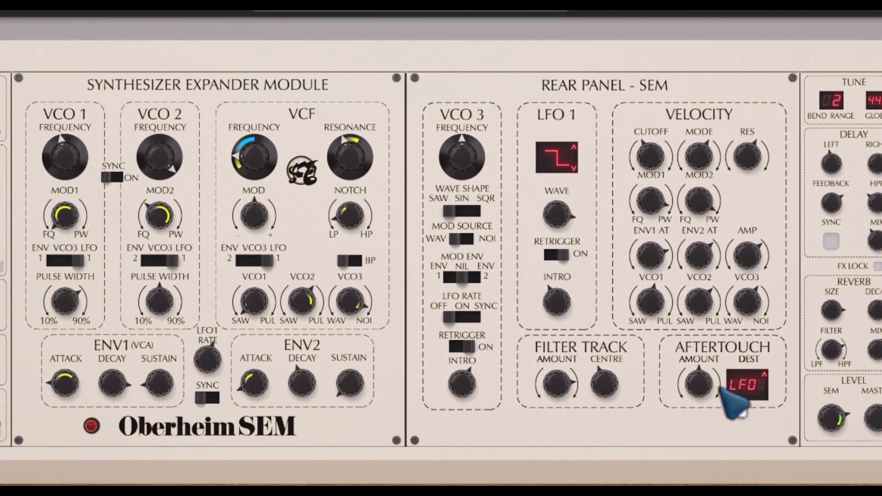
{"action": "mouse_move", "coordinate": [488, 286]}
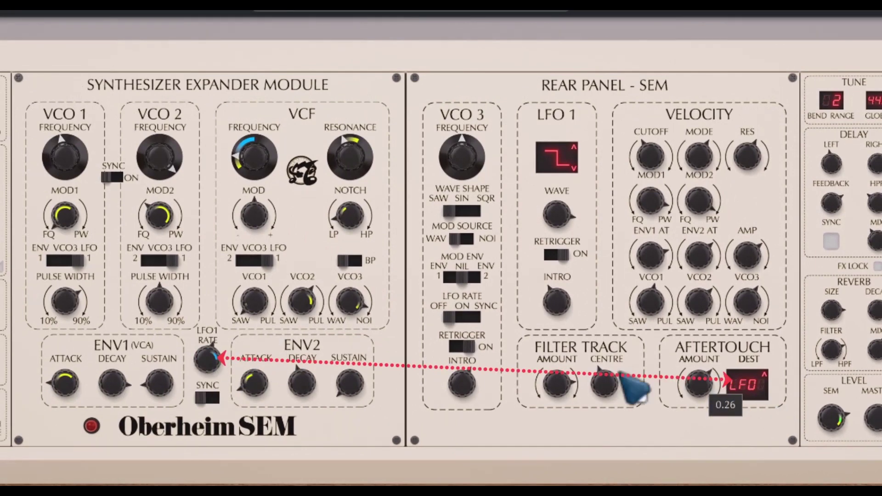
{"action": "left_click", "coordinate": [765, 376]}
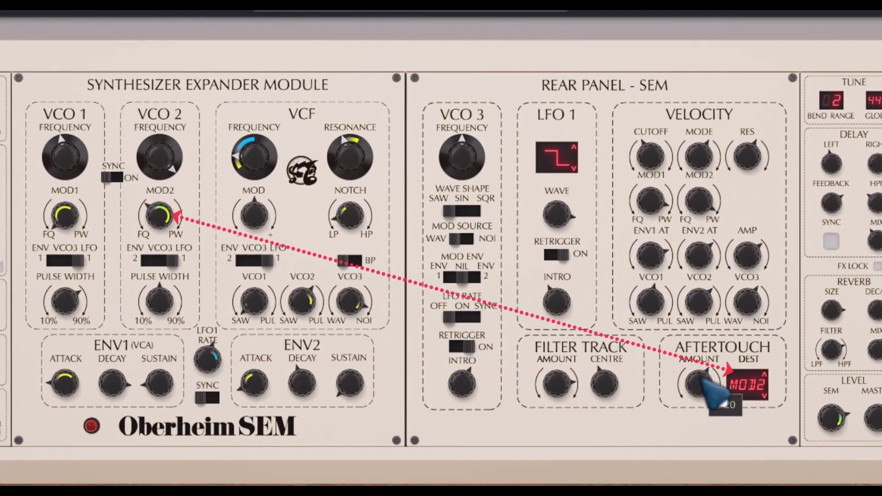
{"action": "scroll", "coordinate": [700, 383], "scroll_direction": "down", "scroll_amount": 3}
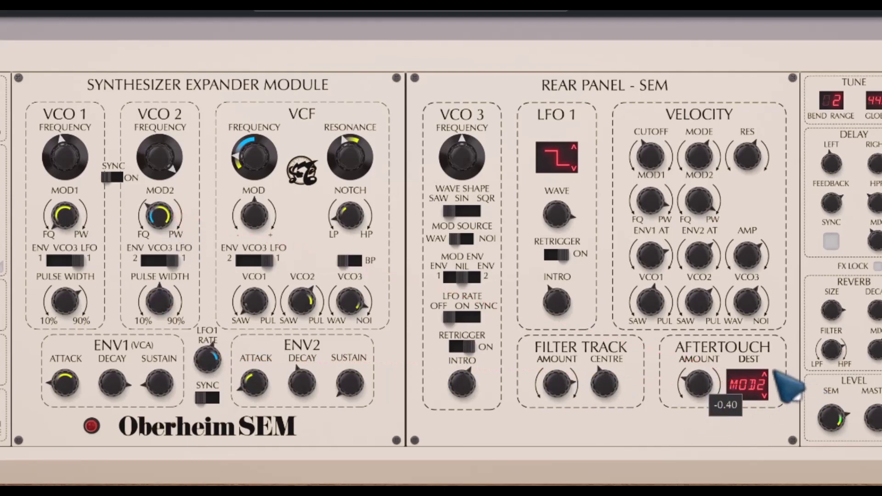
Switch the aftertouch destination through MOD1 back to AMPL and give it a strongly negative amount.
{"action": "left_click", "coordinate": [765, 396]}
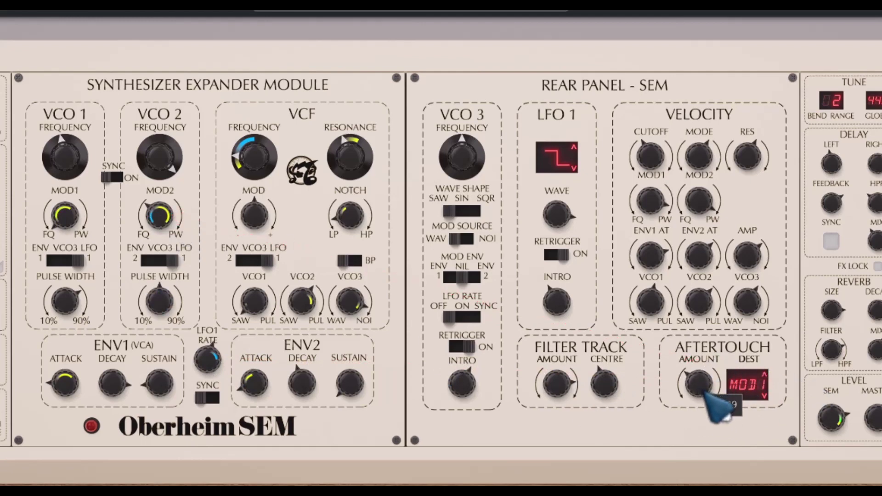
{"action": "left_click", "coordinate": [765, 396]}
{"action": "scroll", "coordinate": [705, 384], "scroll_direction": "up", "scroll_amount": 3}
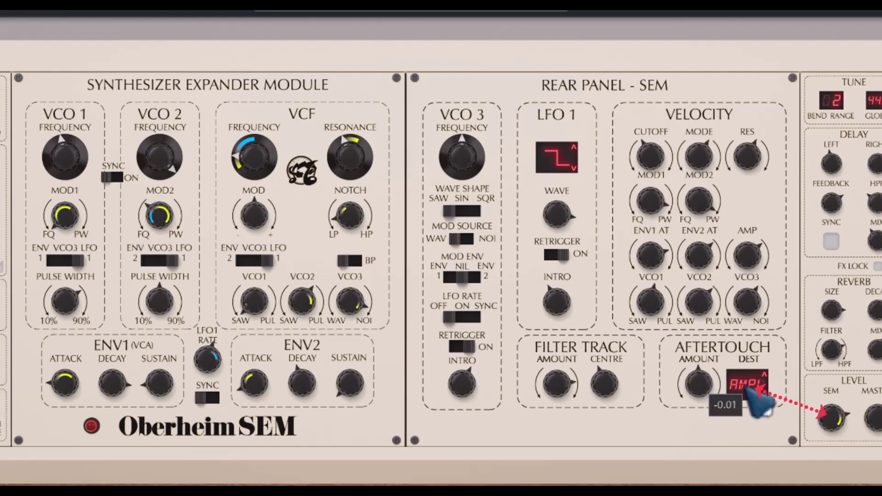
{"action": "scroll", "coordinate": [701, 398], "scroll_direction": "up", "scroll_amount": 5}
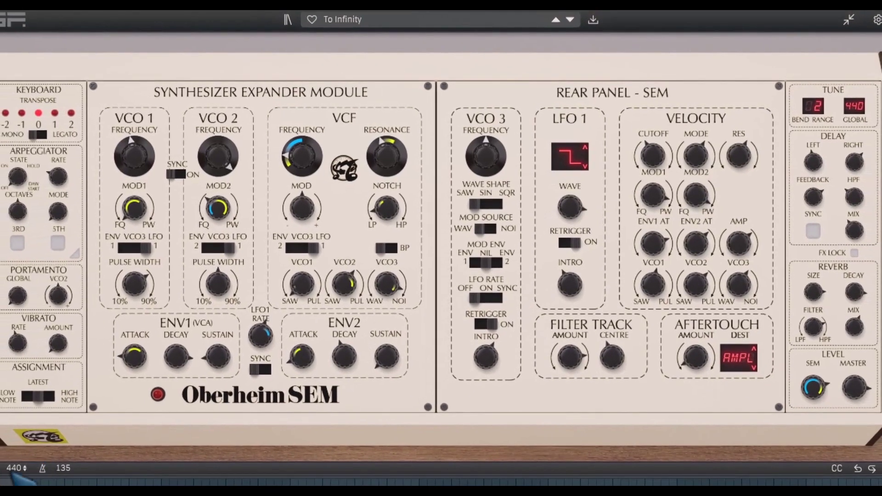
Lower the global tuning to 436 with the tuning value in the plugin's footer.
{"action": "mouse_move", "coordinate": [12, 468]}
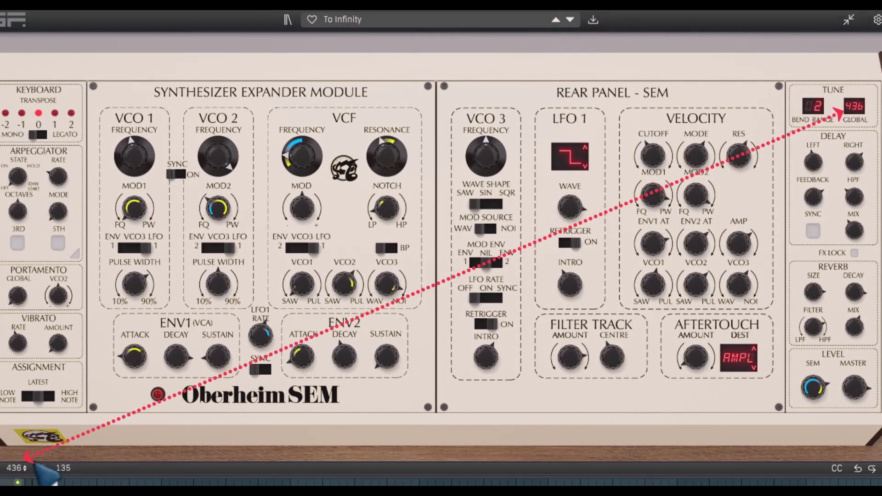
Raise the global tuning in the Tune section and reset it to 440.
{"action": "left_click_drag", "start_coordinate": [850, 106], "coordinate": [874, 82]}
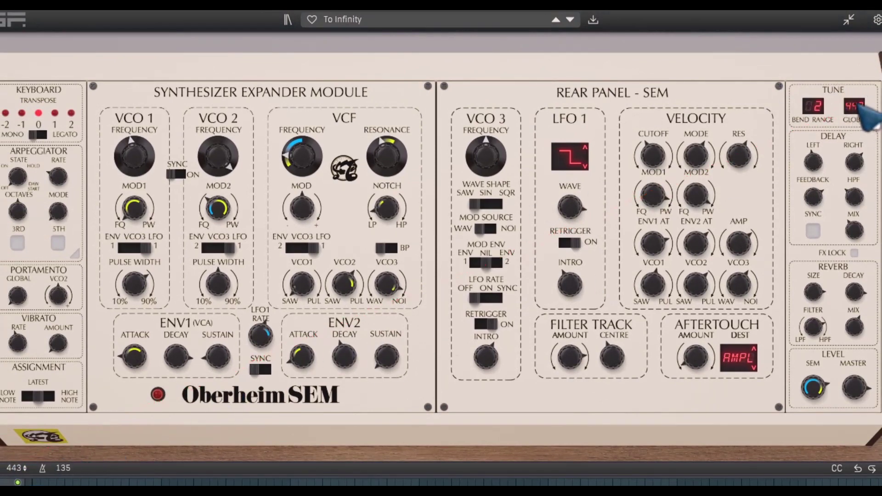
{"action": "double_click", "coordinate": [858, 106]}
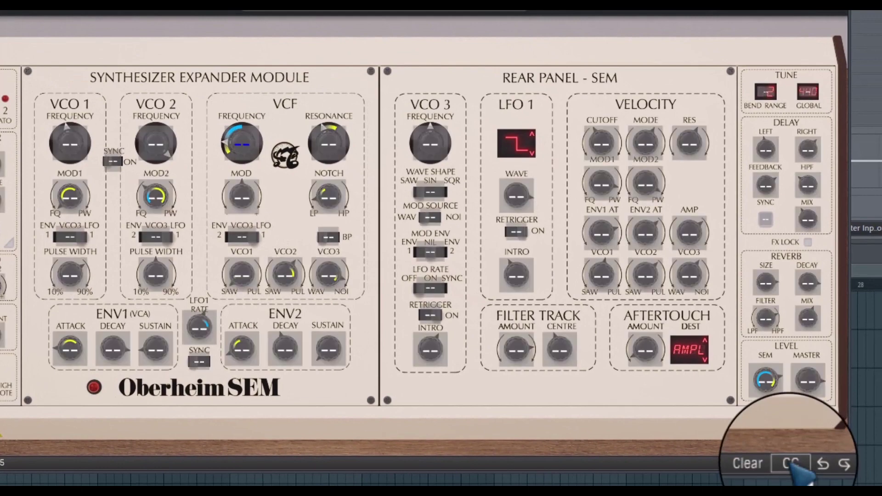
Leave the MIDI CC assignment overlay and switch the plugin to its compact view and back to the full view.
{"action": "left_click", "coordinate": [792, 462]}
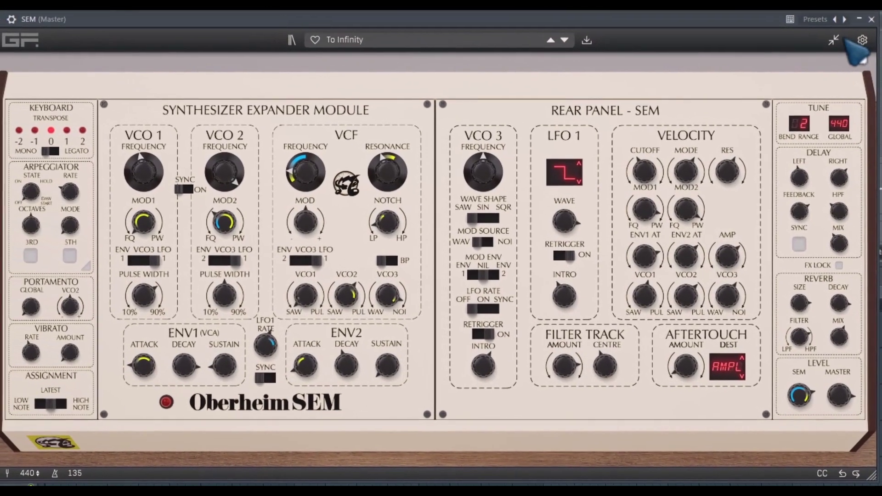
{"action": "left_click", "coordinate": [837, 40]}
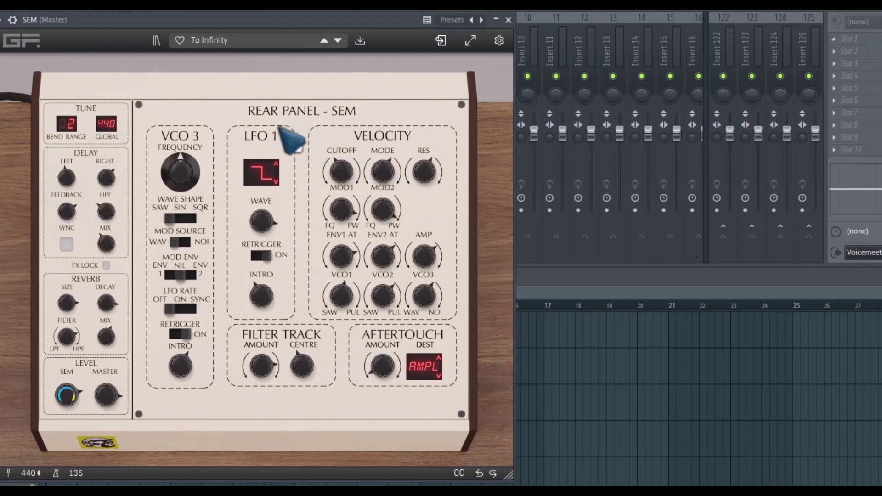
{"action": "left_click", "coordinate": [471, 40]}
Set the patch browser font scale to 110% in the plugin settings.
{"action": "left_click", "coordinate": [862, 40]}
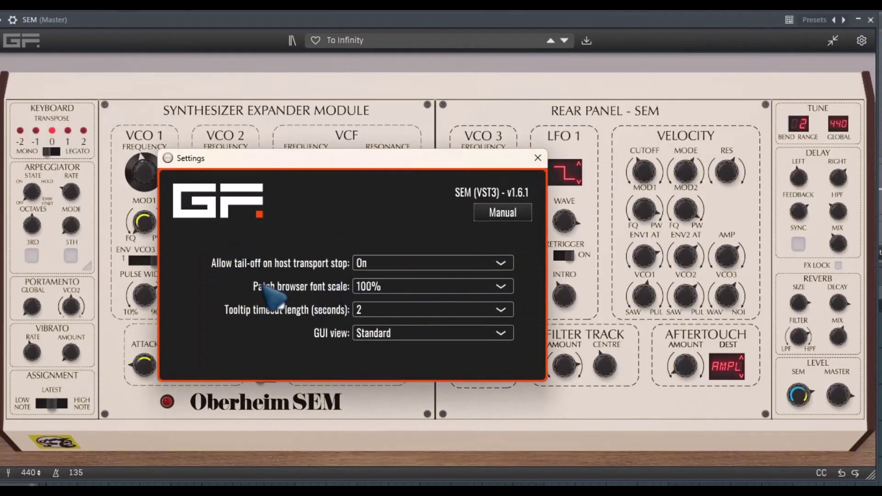
{"action": "left_click", "coordinate": [501, 286]}
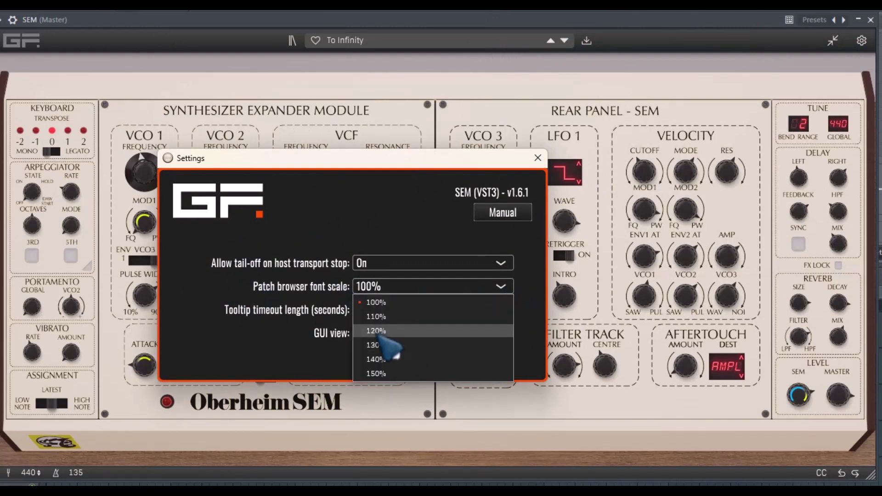
{"action": "left_click", "coordinate": [385, 317]}
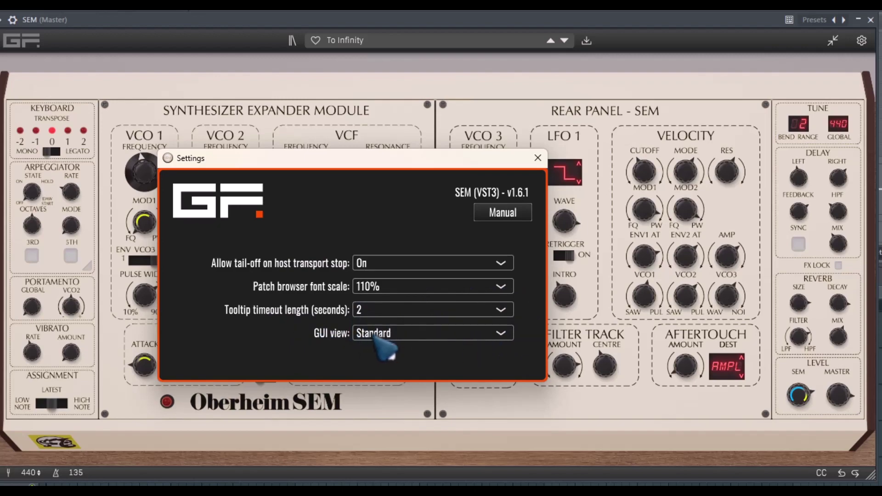
Try the Zoomed GUI view, close the settings, and resize the plugin window.
{"action": "left_click", "coordinate": [452, 333]}
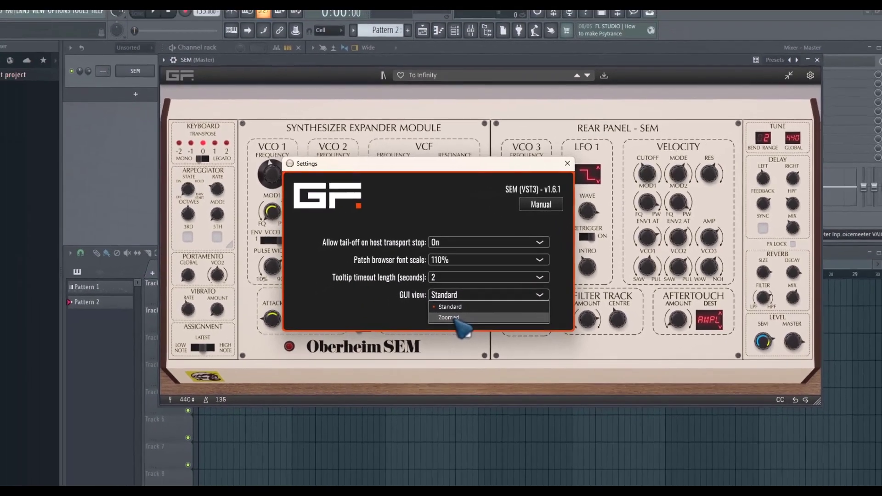
{"action": "left_click", "coordinate": [415, 363]}
{"action": "left_click", "coordinate": [572, 165]}
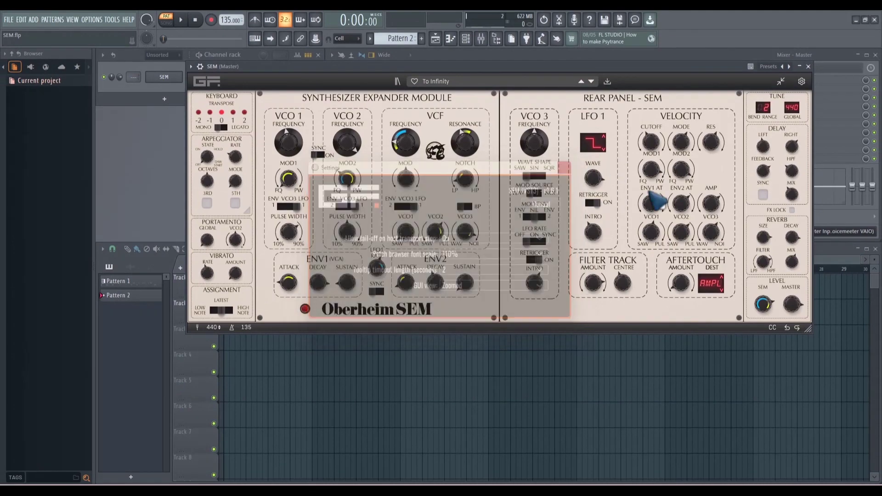
{"action": "left_click_drag", "start_coordinate": [811, 335], "coordinate": [774, 334]}
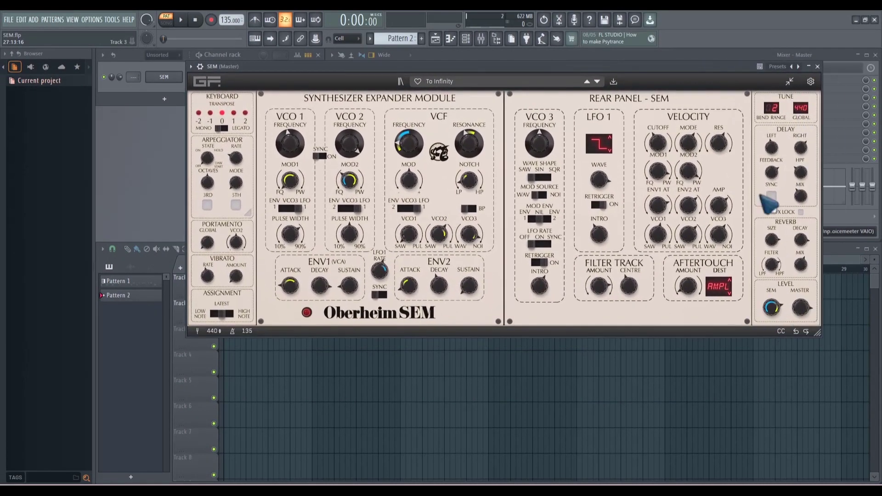
Set the GUI view to Standard in the plugin settings and close them.
{"action": "left_click", "coordinate": [811, 81]}
{"action": "left_click", "coordinate": [508, 287]}
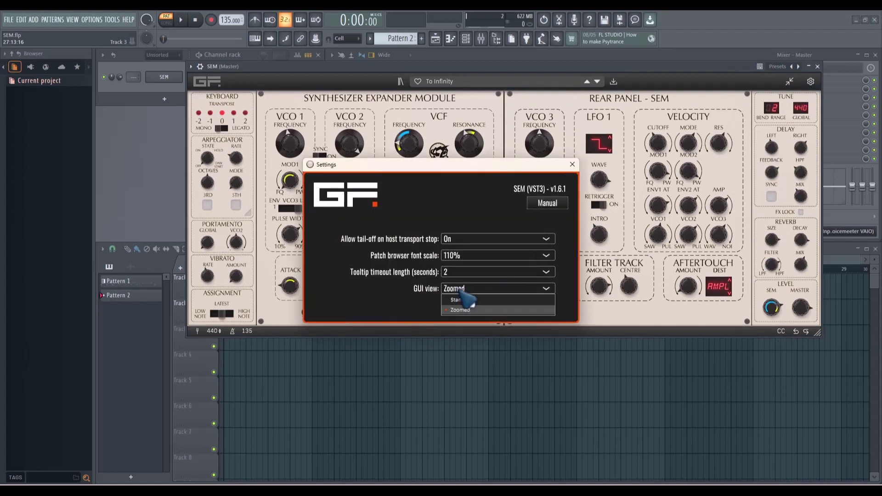
{"action": "left_click", "coordinate": [456, 310]}
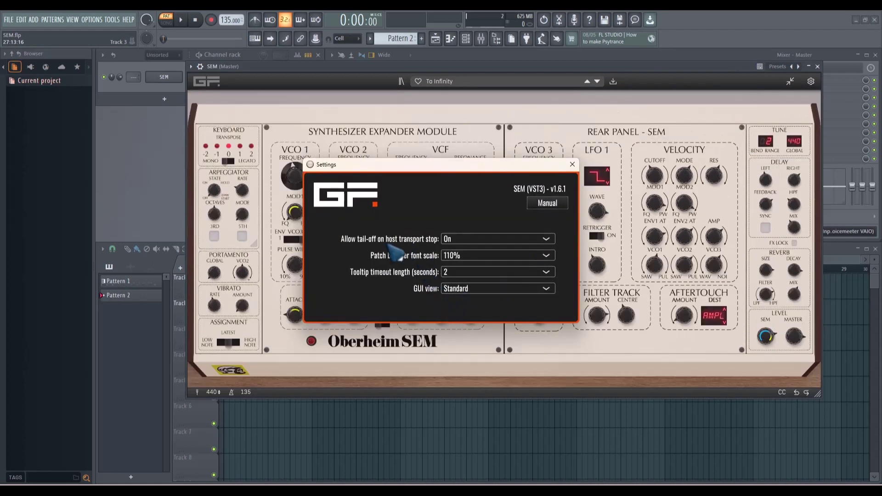
{"action": "left_click", "coordinate": [574, 164]}
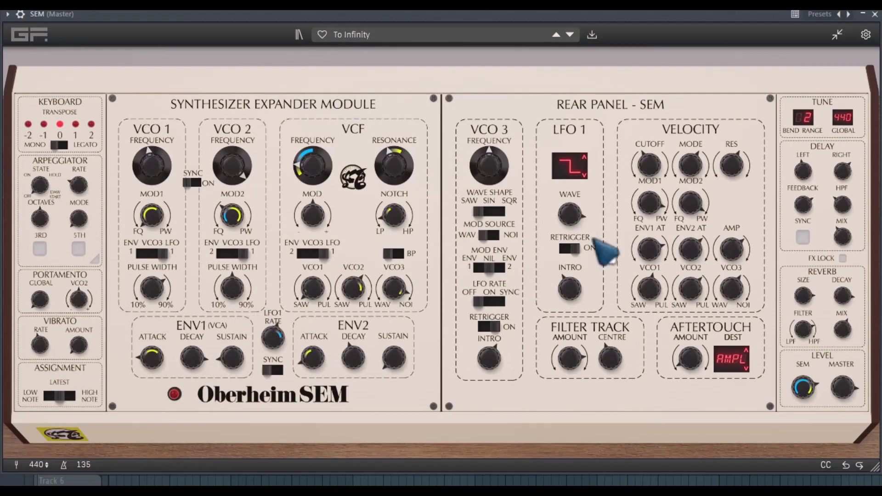
Load the patch SEM Basselence from the Basses category of the patch browser and reposition the plugin window.
{"action": "left_click", "coordinate": [298, 34]}
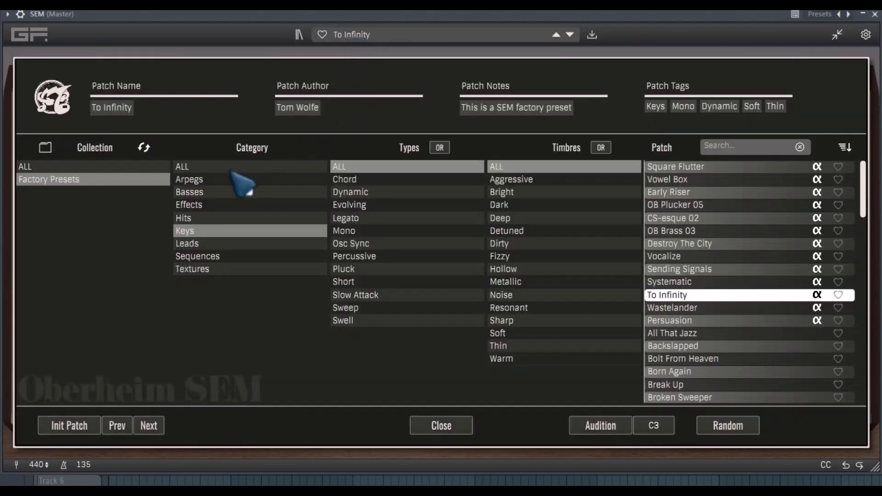
{"action": "left_click", "coordinate": [220, 192]}
{"action": "double_click", "coordinate": [666, 169]}
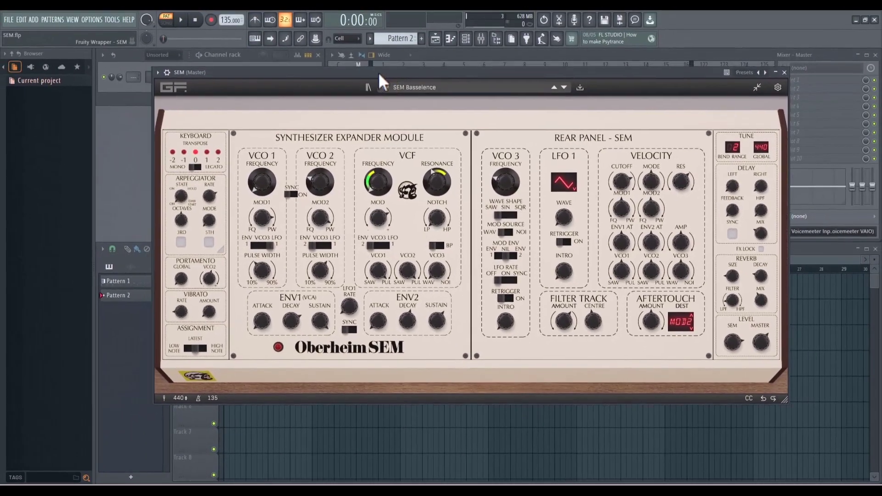
{"action": "left_click_drag", "start_coordinate": [380, 75], "coordinate": [419, 67]}
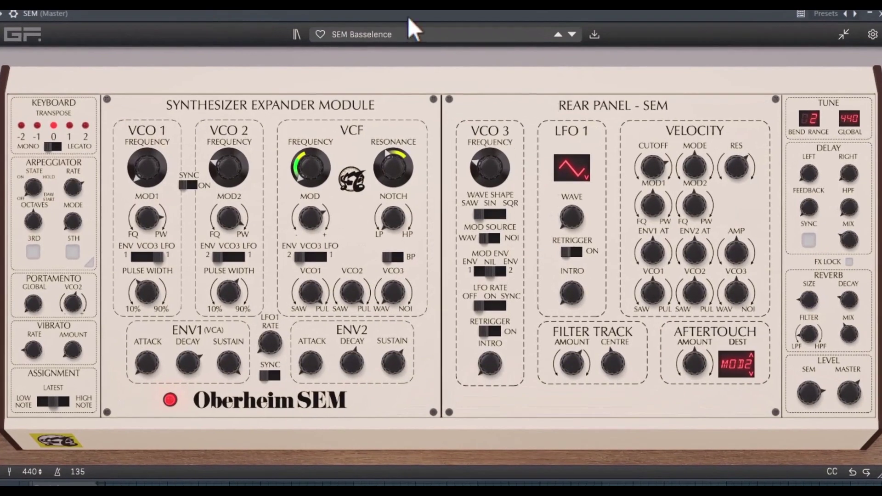
Audition the next three bass patches, Gut Punch, Sub Plucks and In The Deep.
{"action": "left_click", "coordinate": [572, 34]}
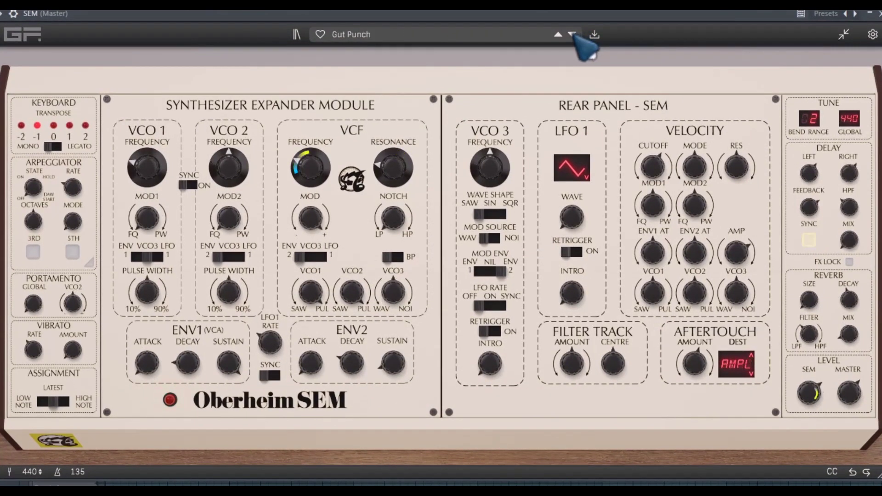
{"action": "left_click", "coordinate": [572, 35]}
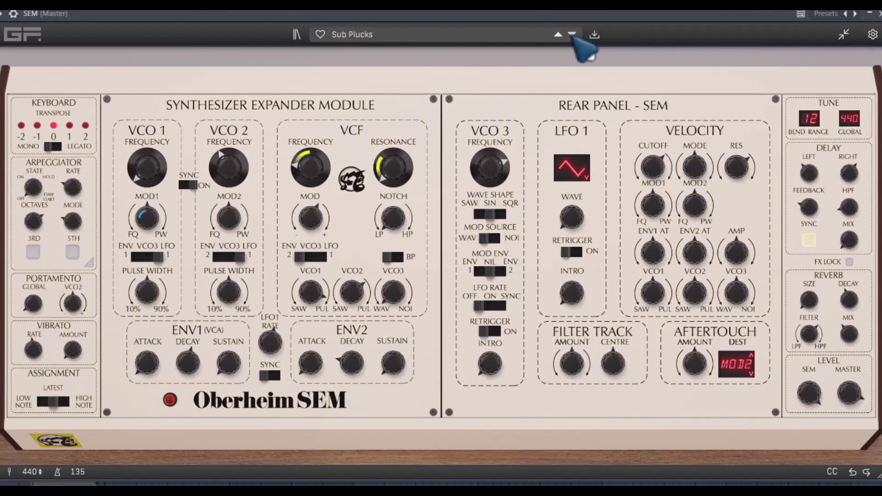
{"action": "left_click", "coordinate": [572, 34]}
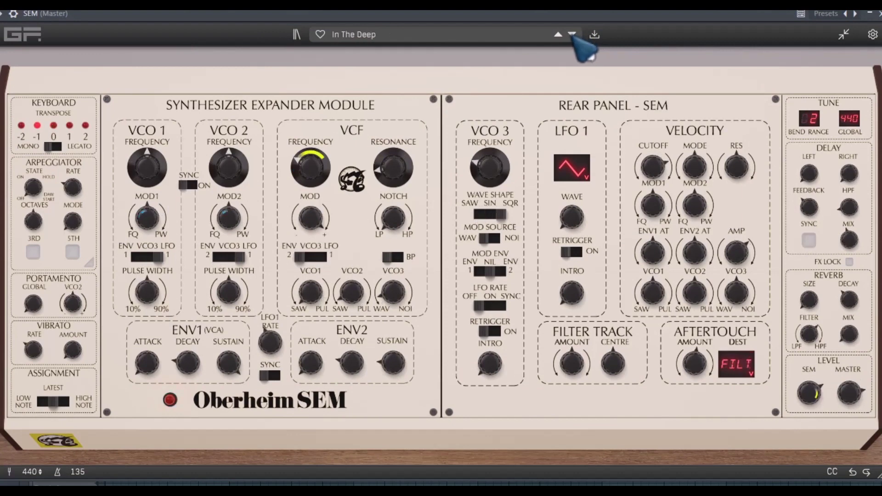
Load the patch Square Flutter from the Keys category of the patch browser.
{"action": "left_click", "coordinate": [374, 36]}
{"action": "left_click", "coordinate": [232, 235]}
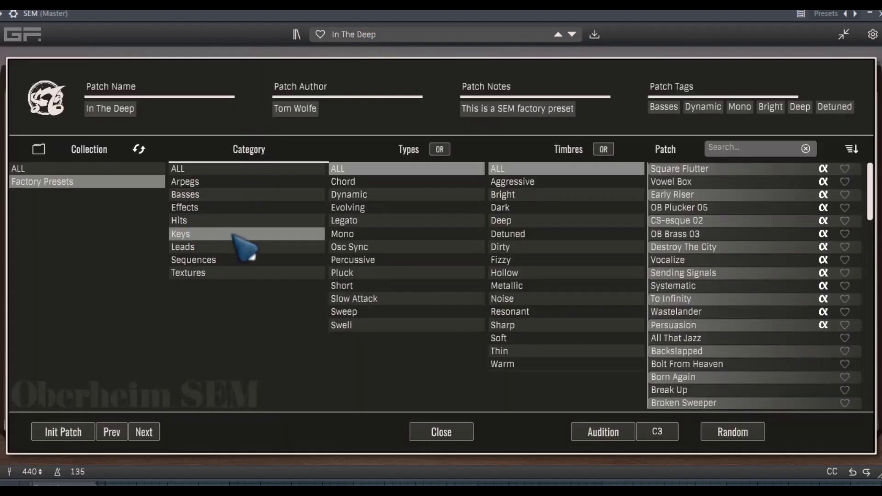
{"action": "double_click", "coordinate": [741, 168]}
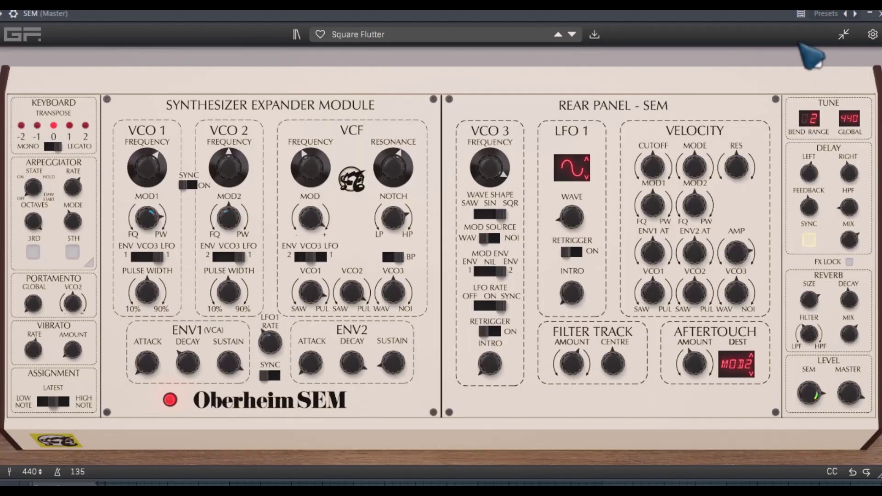
Audition the next four keys patches, from Vowel Box through Early Riser and OB Plucker 05 to CS-esque 02.
{"action": "left_click", "coordinate": [573, 35]}
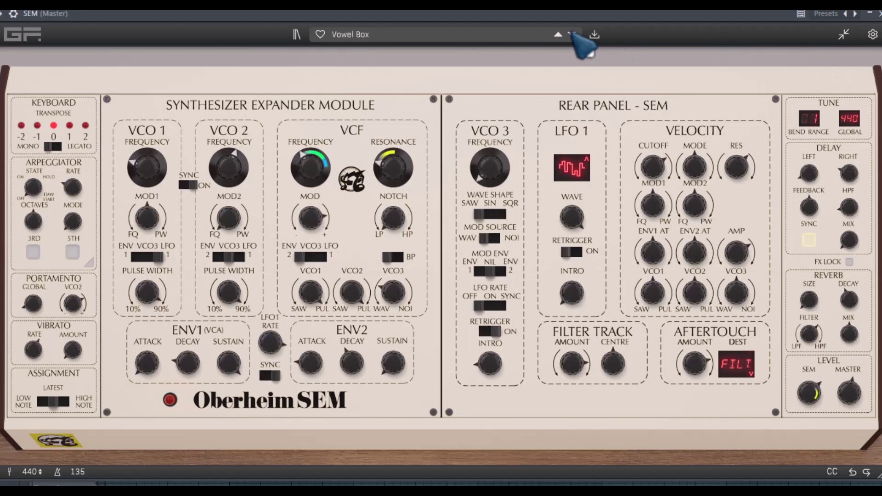
{"action": "left_click", "coordinate": [572, 35]}
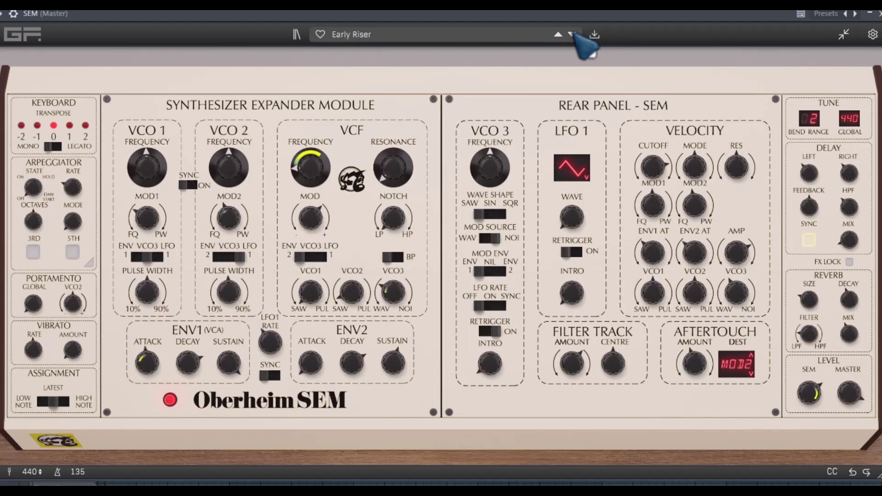
{"action": "left_click", "coordinate": [572, 34]}
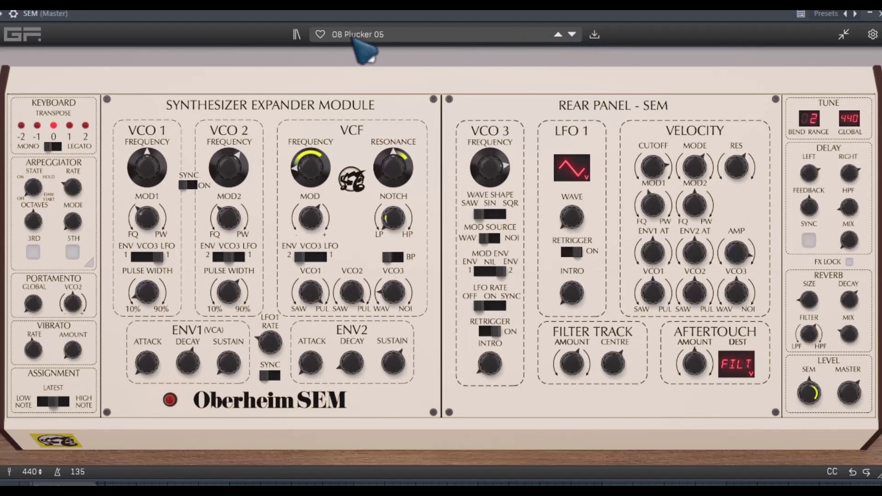
{"action": "left_click", "coordinate": [572, 34]}
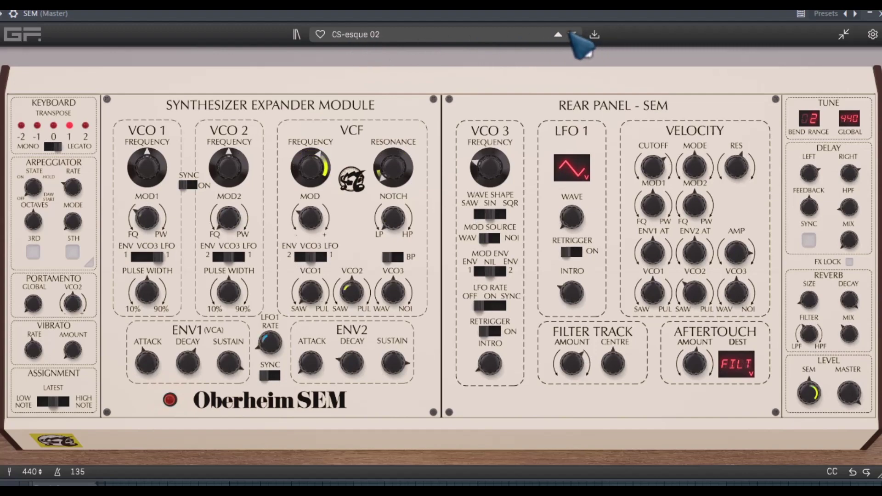
Load the patch Le' Big OB from the Leads category of the patch browser.
{"action": "left_click", "coordinate": [378, 37]}
{"action": "left_click", "coordinate": [227, 247]}
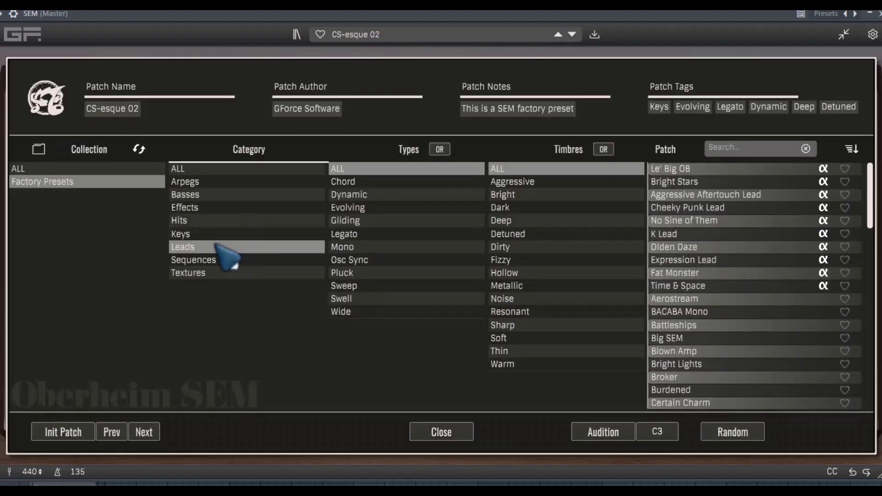
{"action": "left_click", "coordinate": [659, 169]}
{"action": "double_click", "coordinate": [660, 169]}
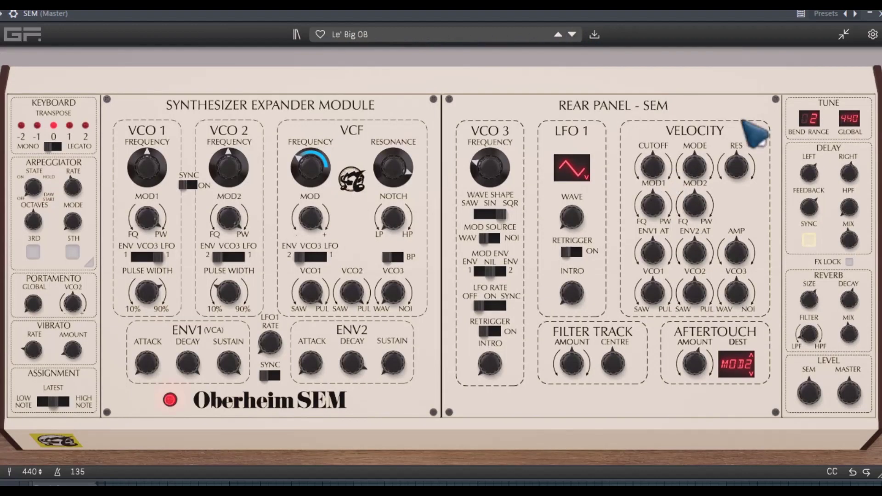
Audition the following lead patches one after another, from Bright Stars through No Sine of Them and K Lead to Expression Lead.
{"action": "left_click", "coordinate": [572, 34]}
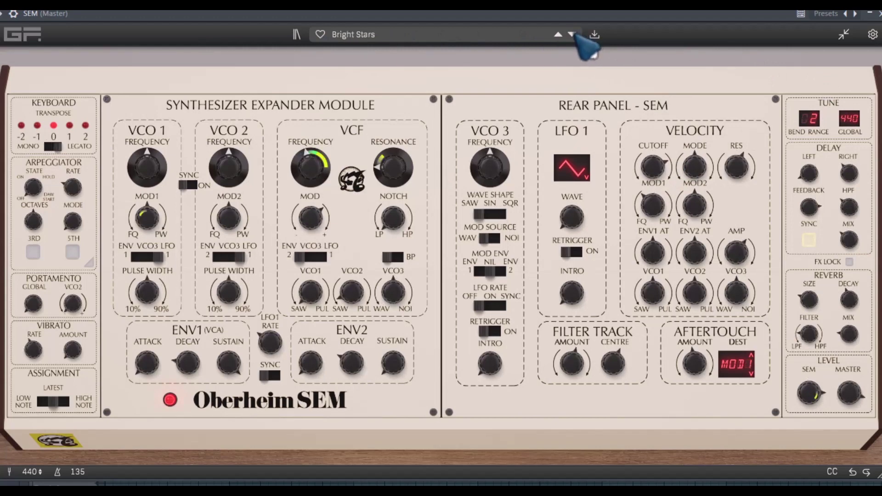
{"action": "left_click", "coordinate": [572, 34]}
{"action": "left_click", "coordinate": [572, 34]}
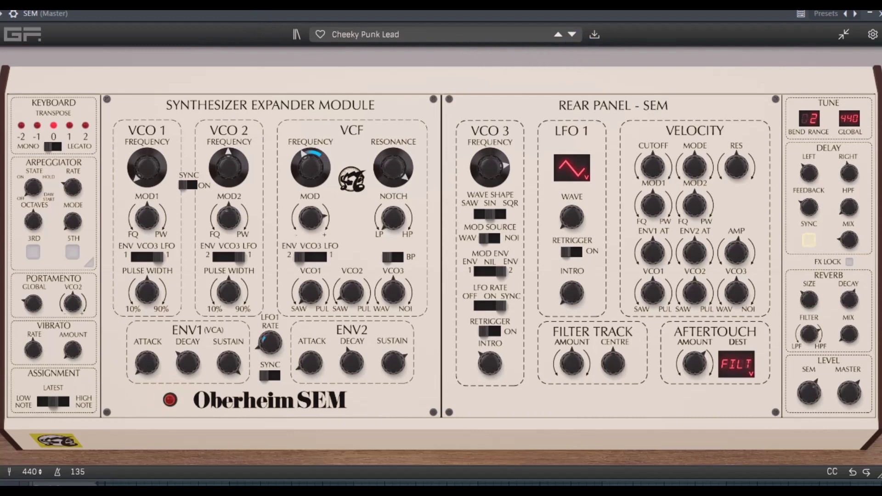
{"action": "left_click", "coordinate": [572, 34]}
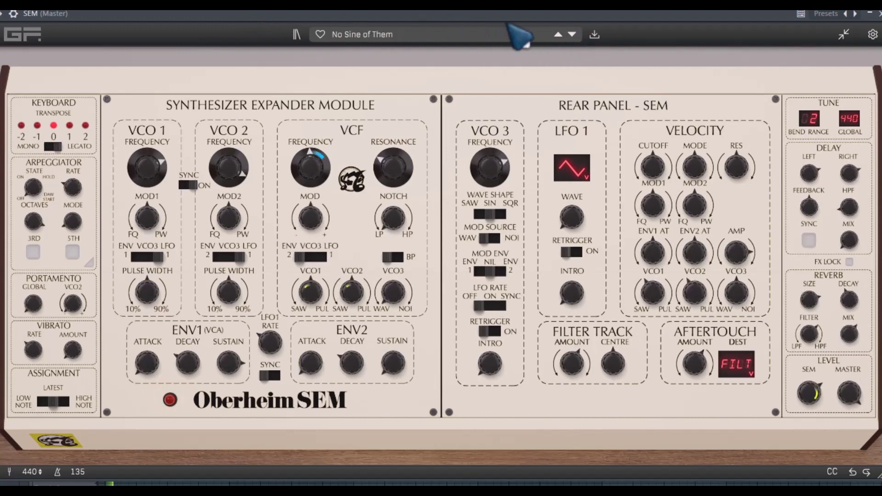
{"action": "left_click", "coordinate": [572, 35]}
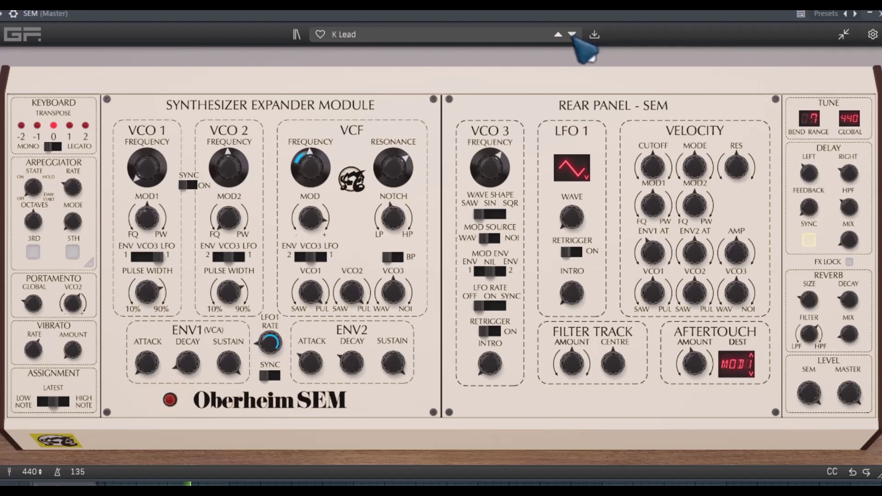
{"action": "left_click", "coordinate": [572, 35]}
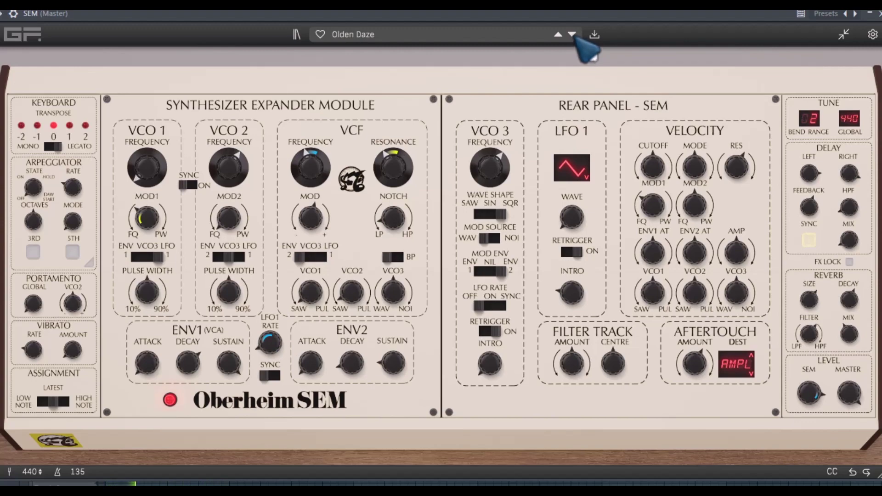
{"action": "left_click", "coordinate": [572, 35]}
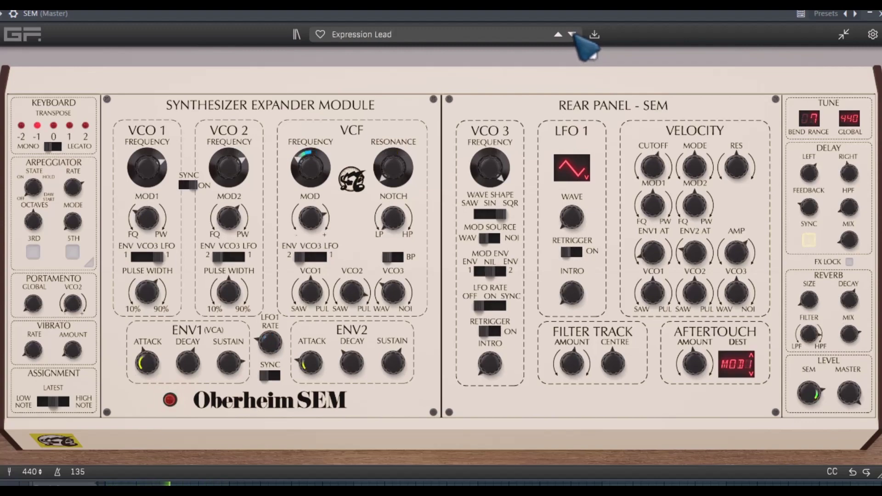
Load the patch A Dreamy Sine from the Sequences category of the patch browser.
{"action": "left_click", "coordinate": [391, 36]}
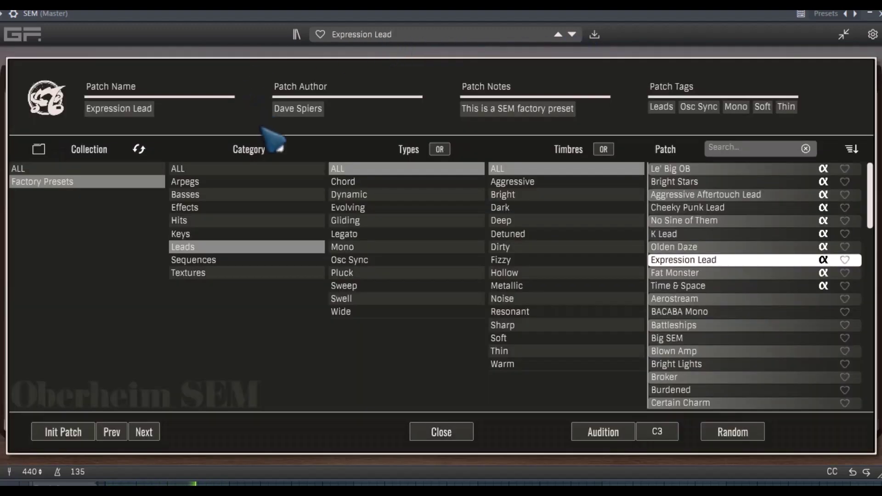
{"action": "left_click", "coordinate": [202, 260]}
{"action": "double_click", "coordinate": [694, 168]}
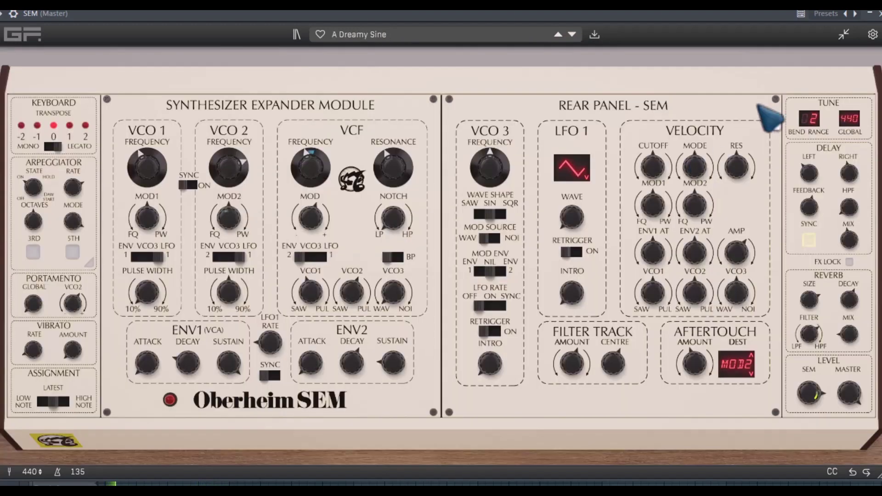
Audition the next three sequence patches, from Chasing The 80s through OxyJarre to Electro Invert.
{"action": "left_click", "coordinate": [572, 35]}
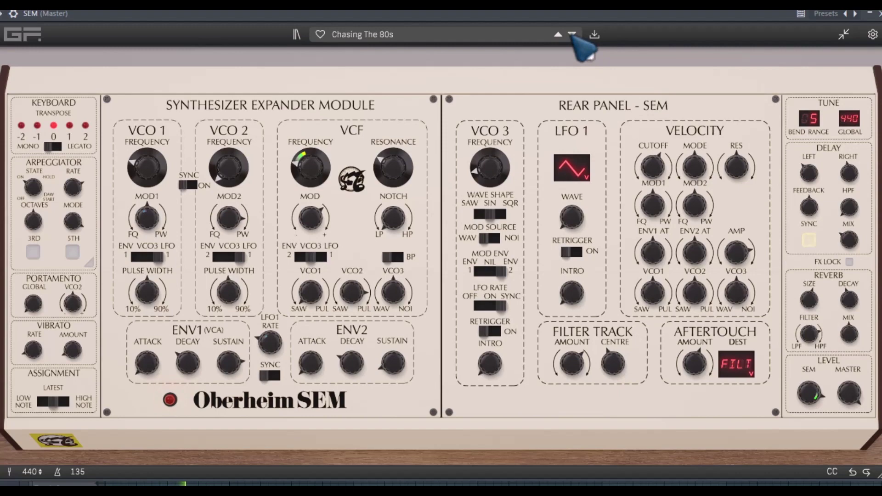
{"action": "left_click", "coordinate": [572, 34]}
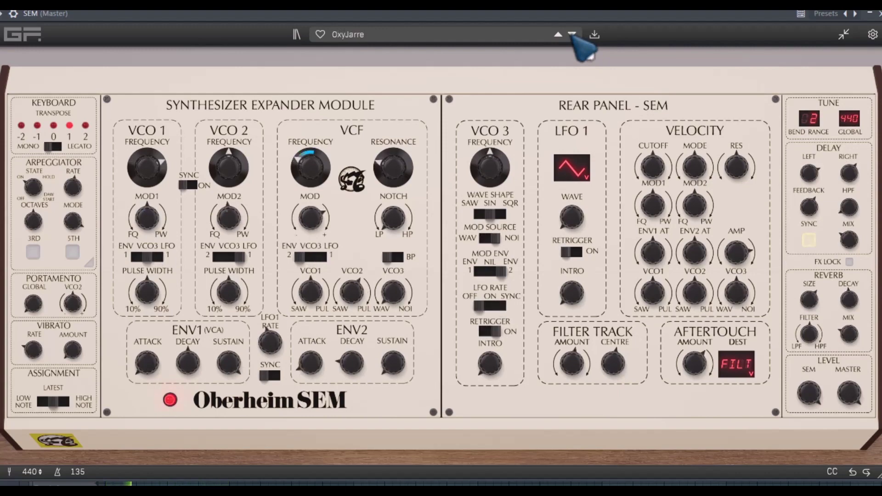
{"action": "left_click", "coordinate": [572, 35]}
Load the patch Purring & Malevolent from the Textures category of the patch browser.
{"action": "left_click", "coordinate": [423, 36]}
{"action": "left_click", "coordinate": [280, 273]}
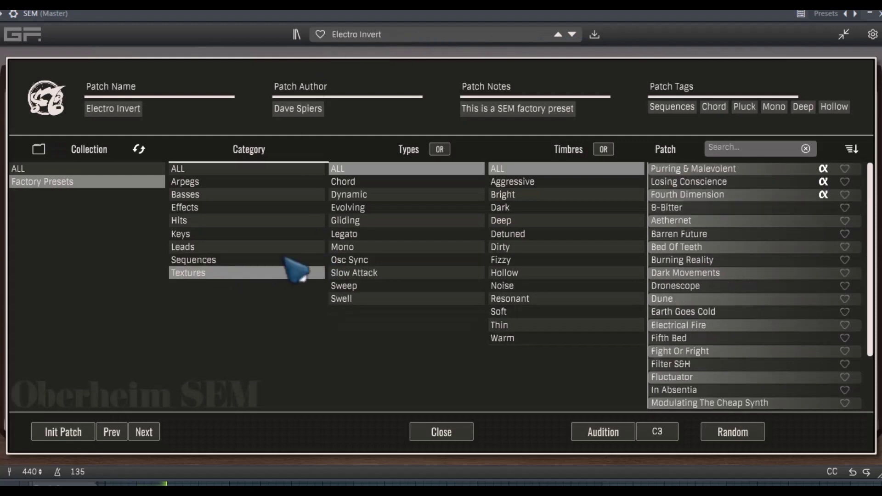
{"action": "double_click", "coordinate": [731, 169]}
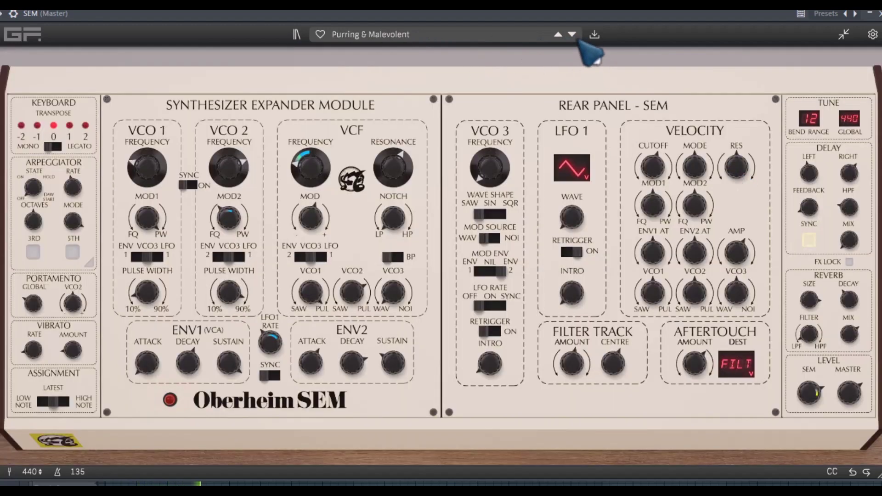
Audition the following texture patches one after another, from Losing Conscience through Aethernet and Burning Reality to Dronescope.
{"action": "left_click", "coordinate": [572, 34]}
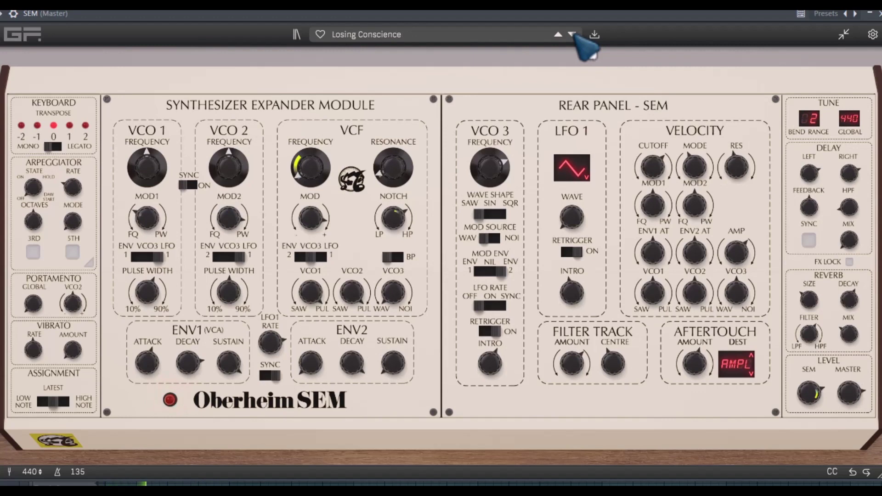
{"action": "left_click", "coordinate": [572, 34]}
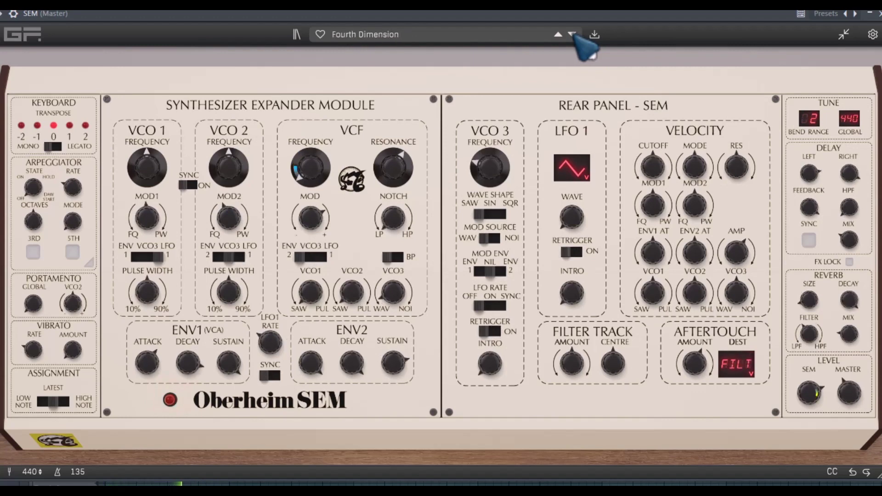
{"action": "left_click", "coordinate": [572, 35]}
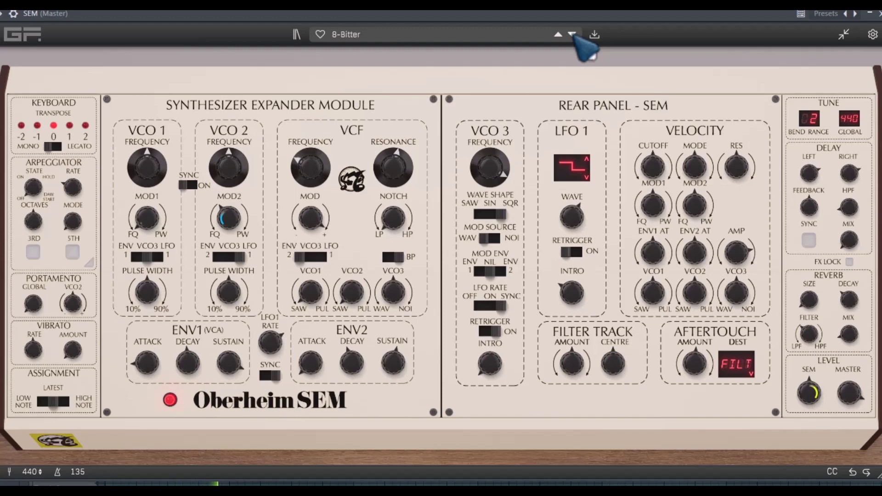
{"action": "left_click", "coordinate": [572, 34]}
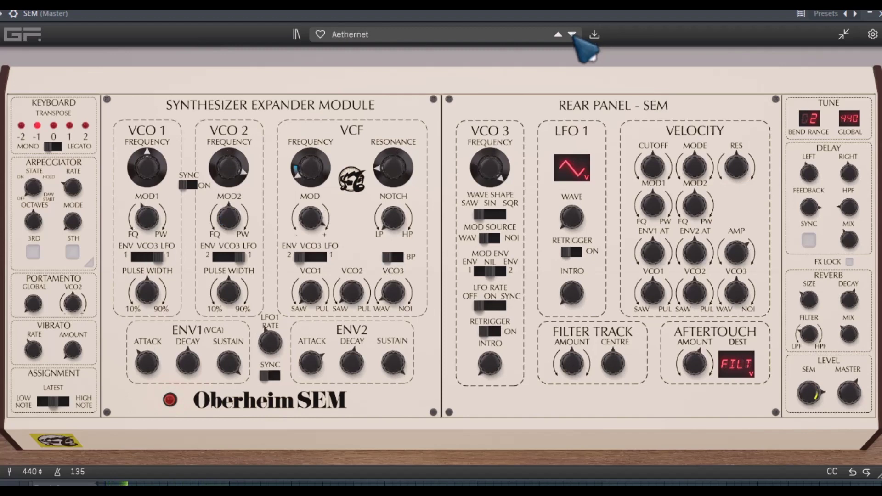
{"action": "left_click", "coordinate": [572, 34]}
{"action": "left_click", "coordinate": [572, 34]}
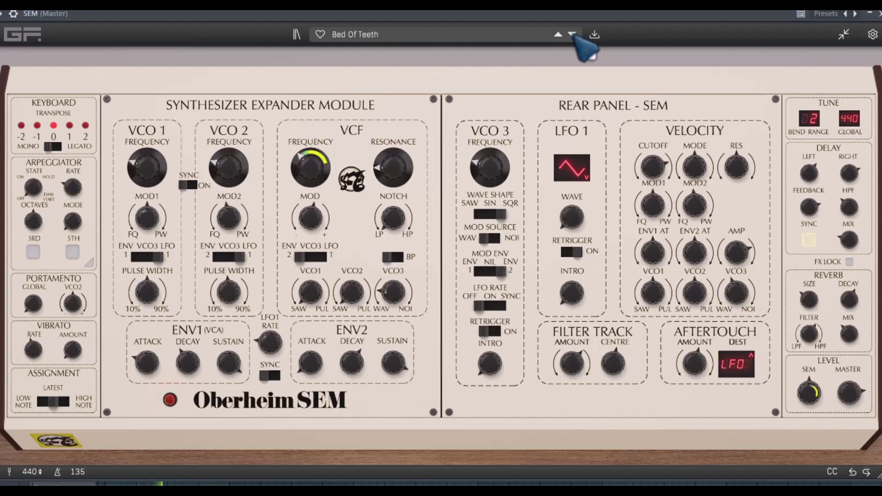
{"action": "left_click", "coordinate": [573, 34]}
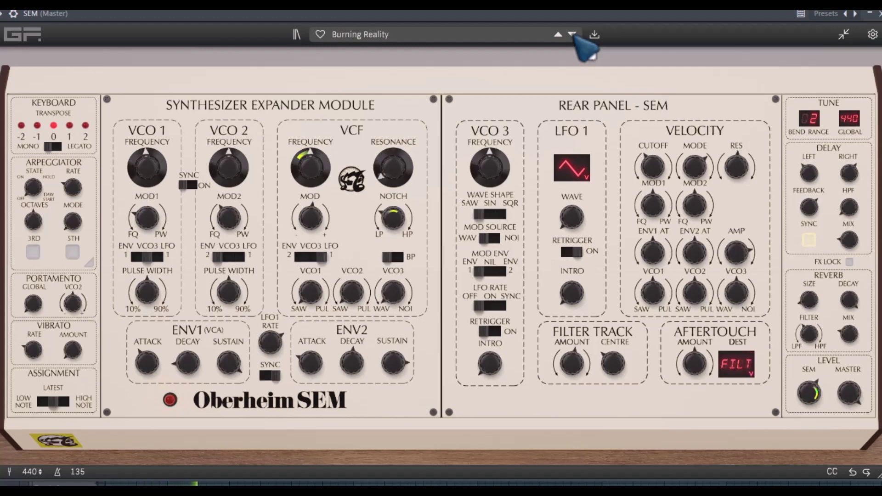
{"action": "left_click", "coordinate": [572, 34]}
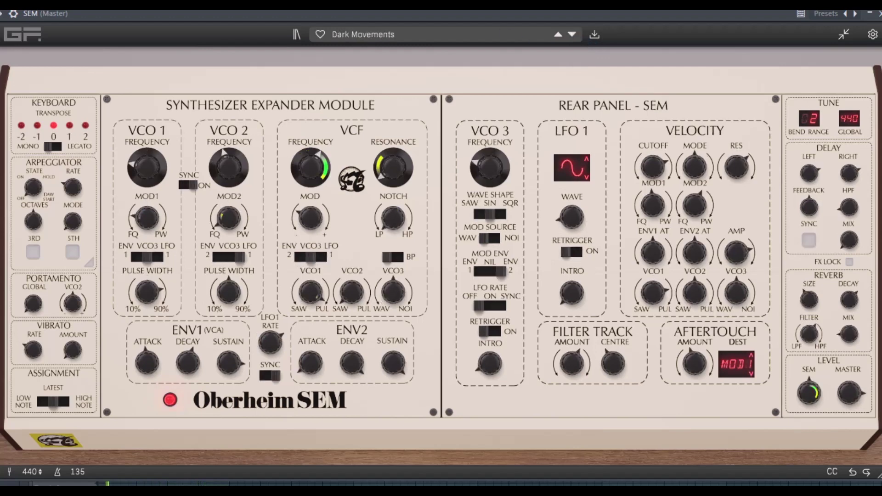
{"action": "left_click", "coordinate": [572, 34]}
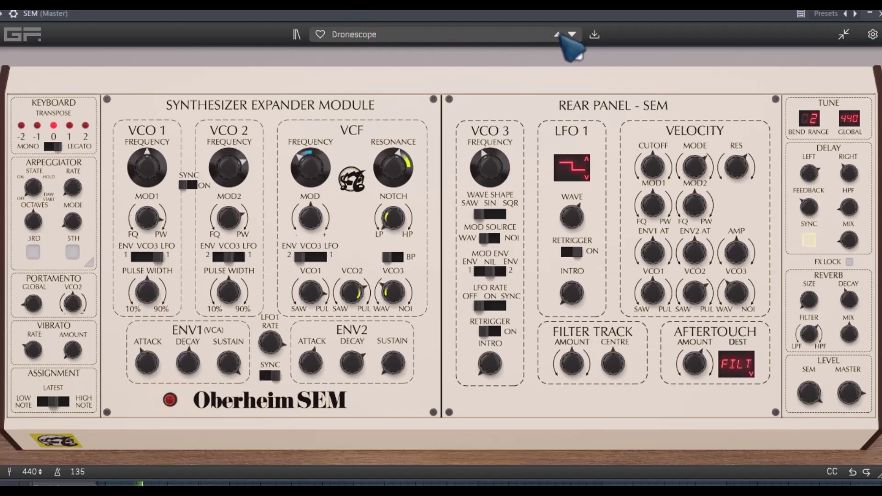
Load the patch Bells In The Tower from the Effects category of the patch browser.
{"action": "left_click", "coordinate": [388, 35]}
{"action": "left_click", "coordinate": [231, 208]}
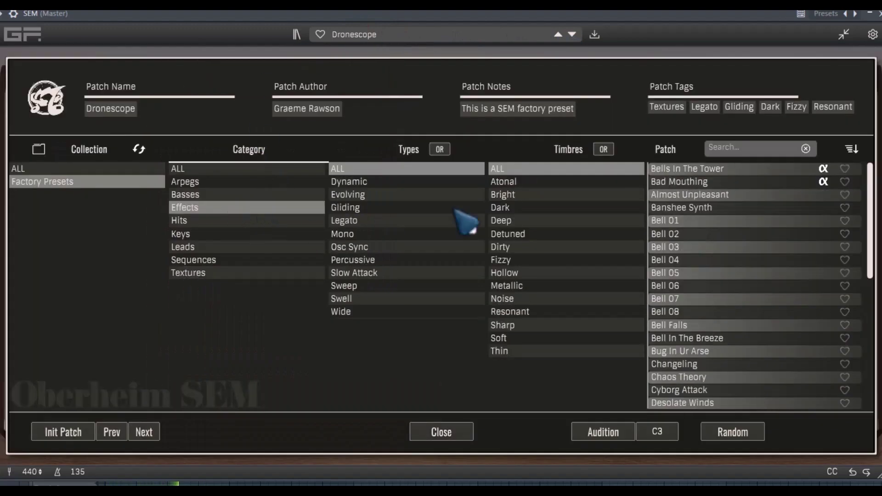
{"action": "left_click", "coordinate": [700, 169]}
{"action": "left_click", "coordinate": [699, 170]}
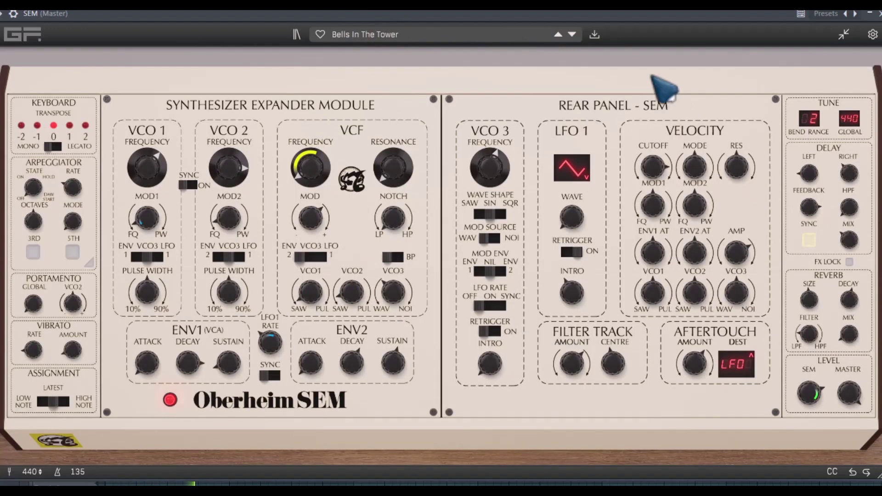
Audition the next four effects patches, from Bad Mouthing through Almost Unpleasant and Banshee Synth to Bell 01.
{"action": "left_click", "coordinate": [572, 34]}
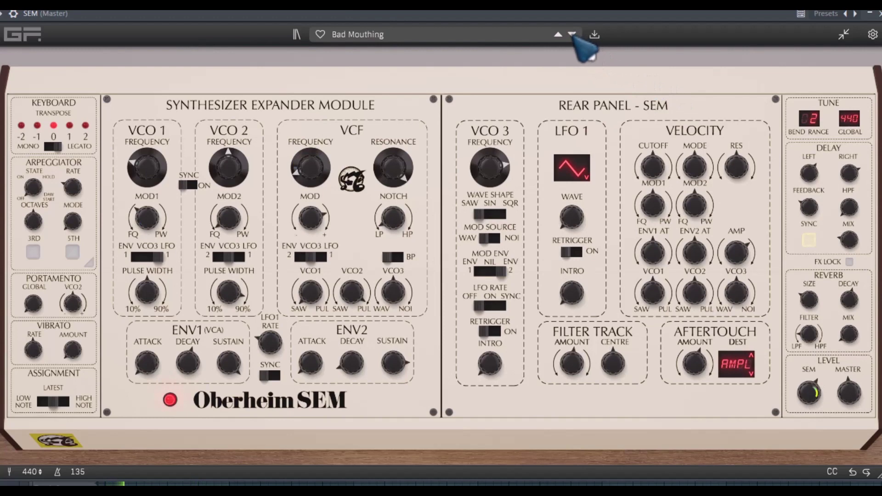
{"action": "left_click", "coordinate": [572, 35]}
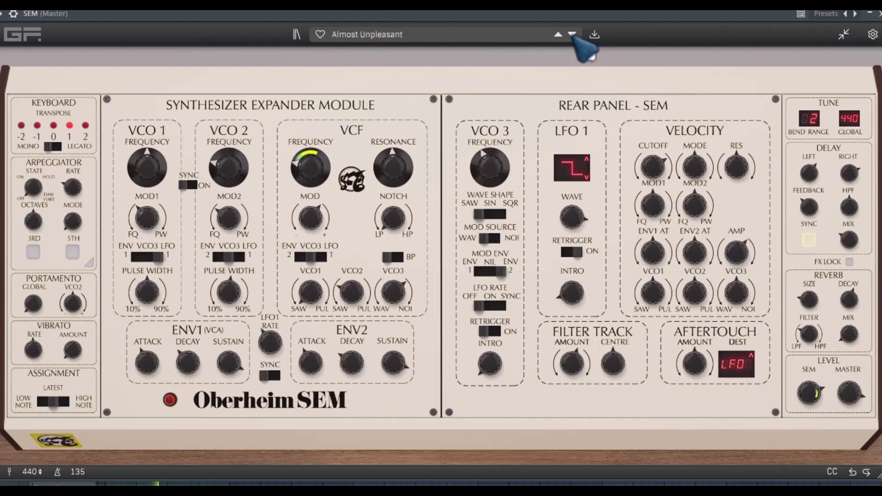
{"action": "left_click", "coordinate": [572, 34]}
{"action": "left_click", "coordinate": [573, 35]}
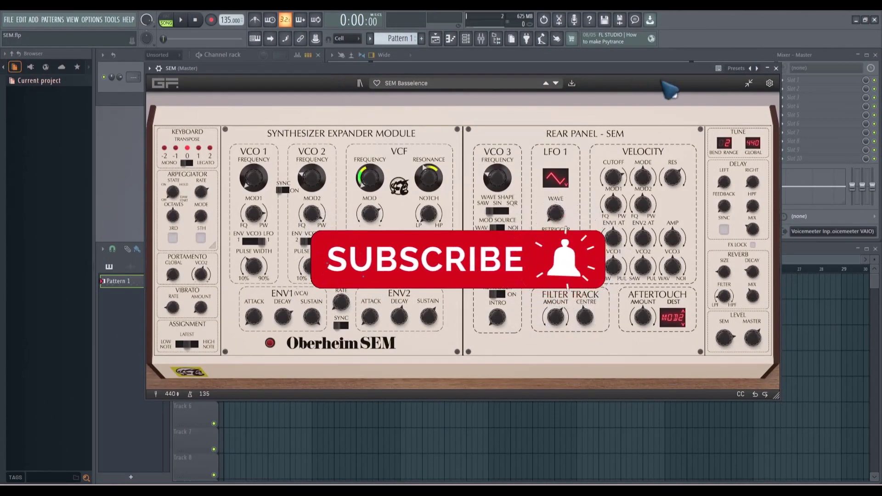
Collapse the synth interface to the compact view that shows only one panel at a time.
{"action": "left_click", "coordinate": [749, 83]}
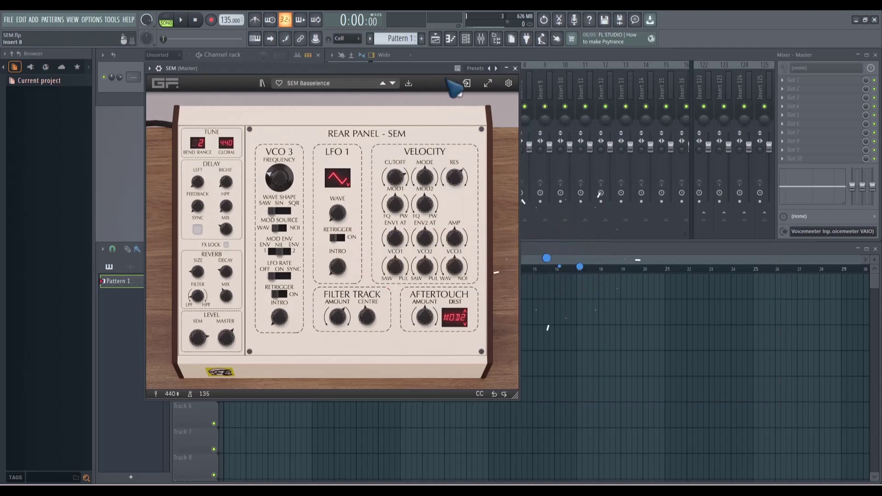